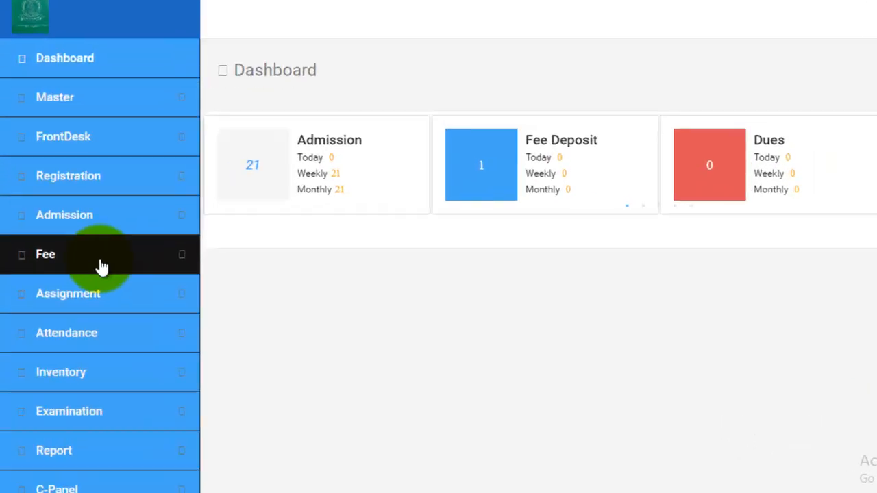
- Open the Fee Generation page and choose class NUR for the 2022 - 2023 session
{"action": "left_click", "coordinate": [100, 264]}
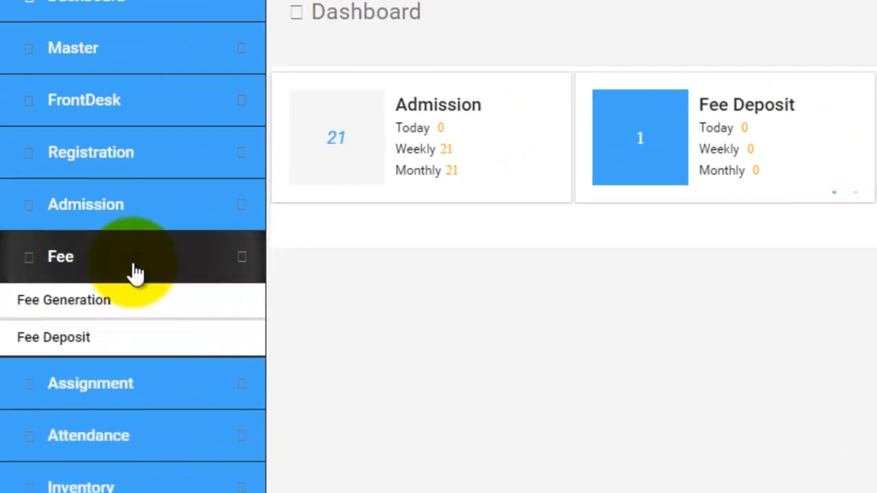
{"action": "left_click", "coordinate": [99, 305]}
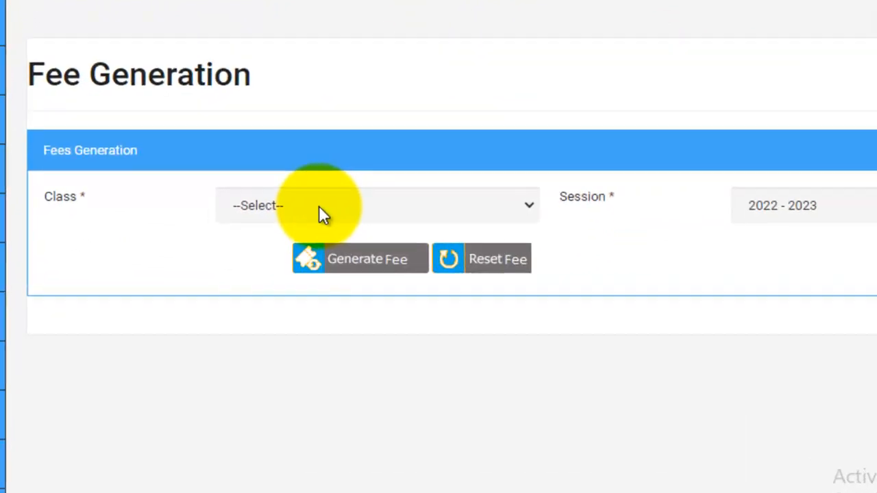
{"action": "left_click", "coordinate": [319, 205]}
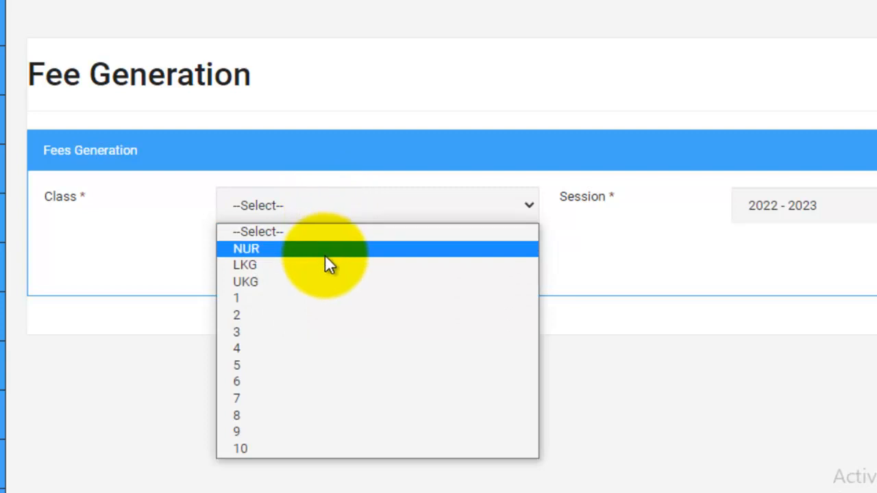
{"action": "left_click", "coordinate": [324, 257]}
{"action": "left_click", "coordinate": [327, 260]}
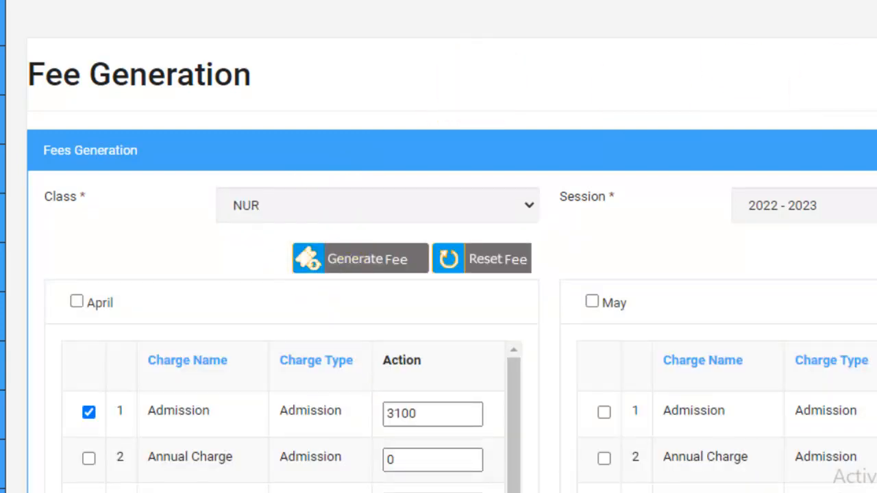
- Review the fee tables for each month and examine April's charge names, types and amounts
{"action": "scroll", "coordinate": [833, 342], "scroll_direction": "down", "scroll_amount": 3}
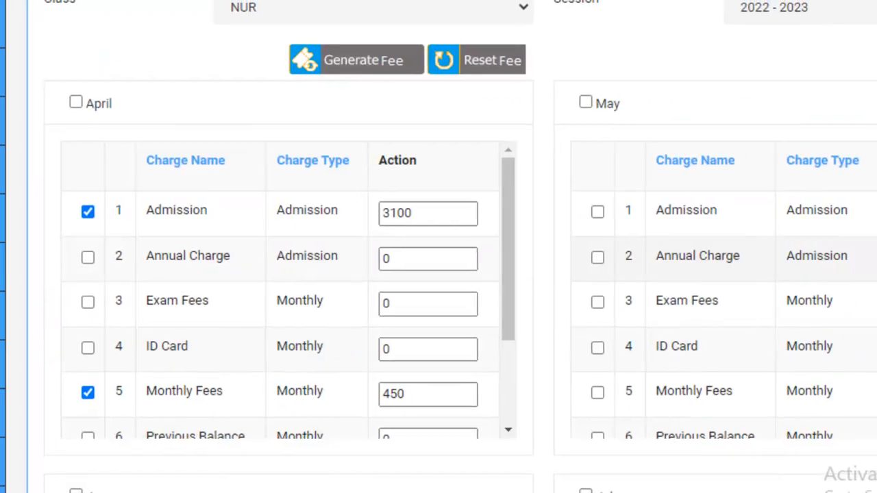
{"action": "scroll", "coordinate": [838, 219], "scroll_direction": "down", "scroll_amount": 5}
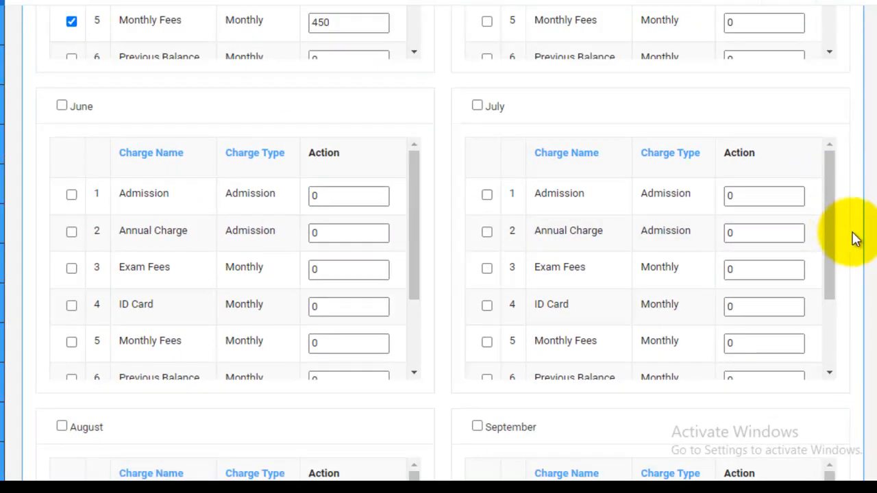
{"action": "scroll", "coordinate": [854, 238], "scroll_direction": "down", "scroll_amount": 15}
{"action": "scroll", "coordinate": [855, 238], "scroll_direction": "up", "scroll_amount": 12}
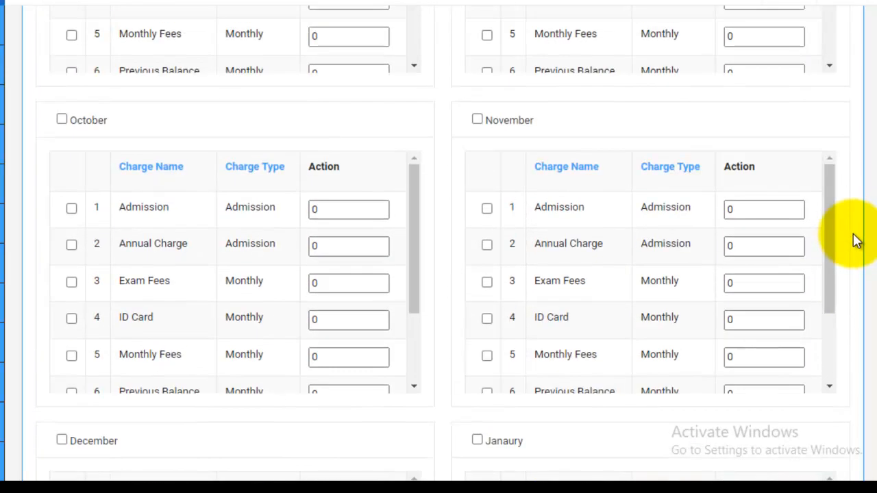
{"action": "scroll", "coordinate": [854, 238], "scroll_direction": "up", "scroll_amount": 6}
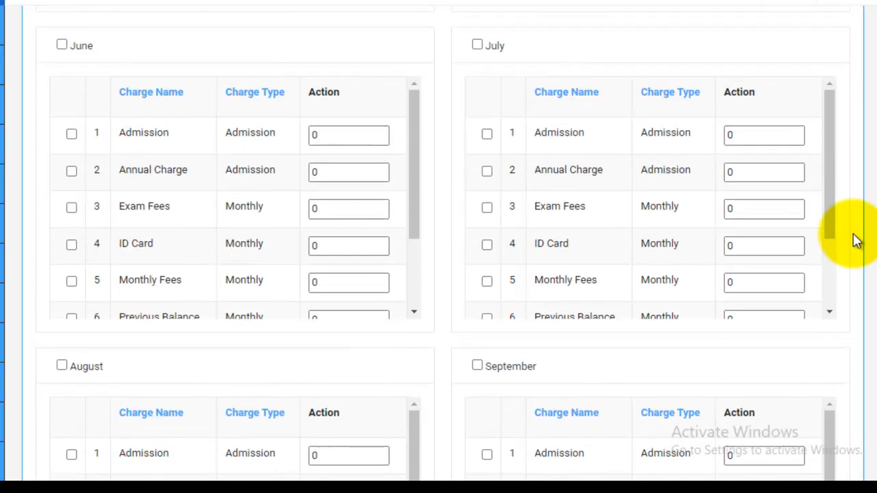
{"action": "scroll", "coordinate": [854, 239], "scroll_direction": "up", "scroll_amount": 3}
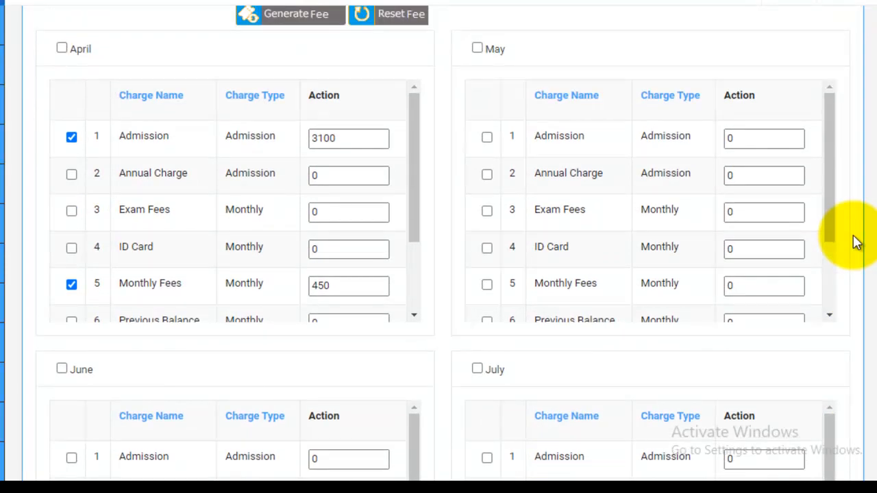
{"action": "scroll", "coordinate": [854, 241], "scroll_direction": "up", "scroll_amount": 3}
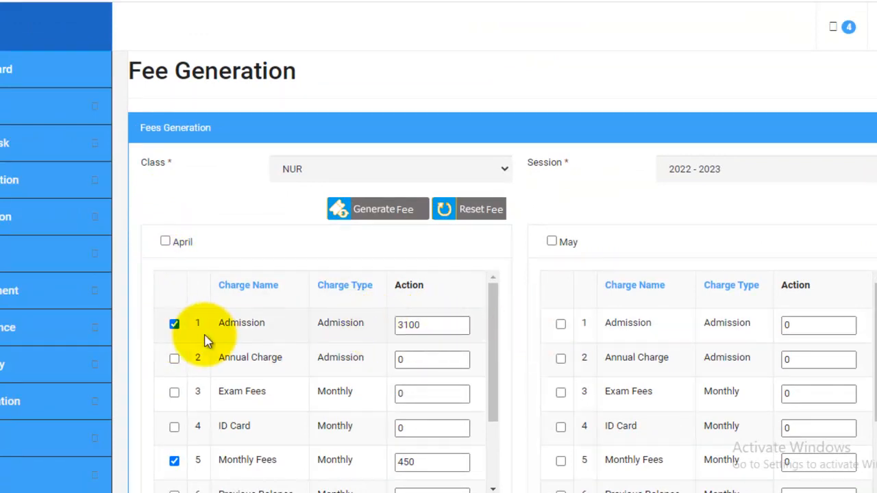
{"action": "scroll", "coordinate": [216, 384], "scroll_direction": "down", "scroll_amount": 1}
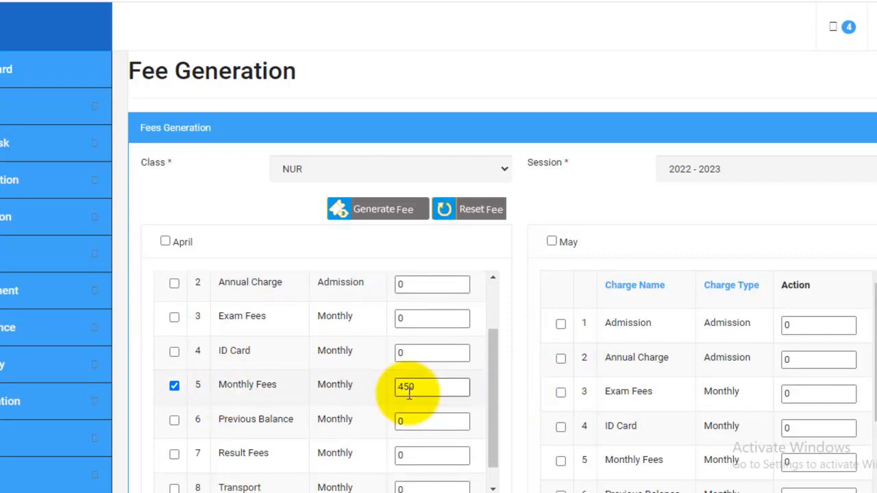
{"action": "scroll", "coordinate": [407, 390], "scroll_direction": "up", "scroll_amount": 1}
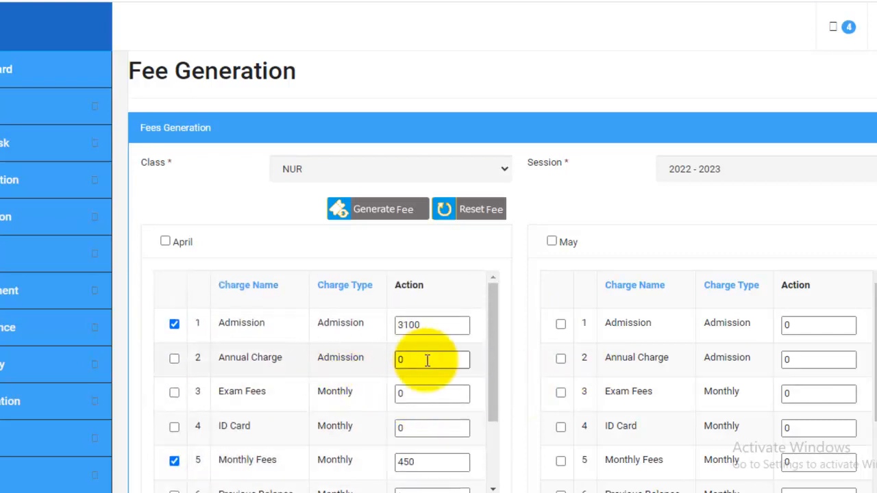
{"action": "left_click_drag", "start_coordinate": [435, 362], "coordinate": [381, 361]}
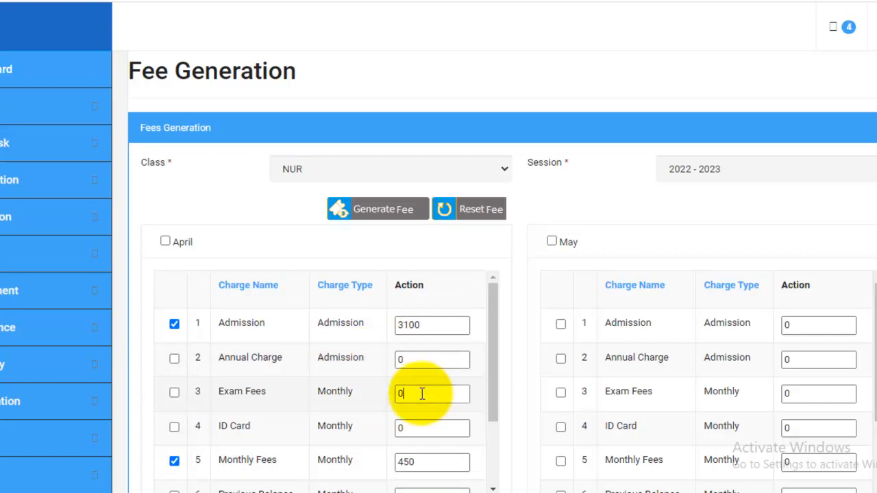
{"action": "left_click_drag", "start_coordinate": [425, 393], "coordinate": [381, 398]}
- Include May in the fee generation and enable its Monthly Fees charge with an amount of 450
{"action": "scroll", "coordinate": [871, 226], "scroll_direction": "down", "scroll_amount": 3}
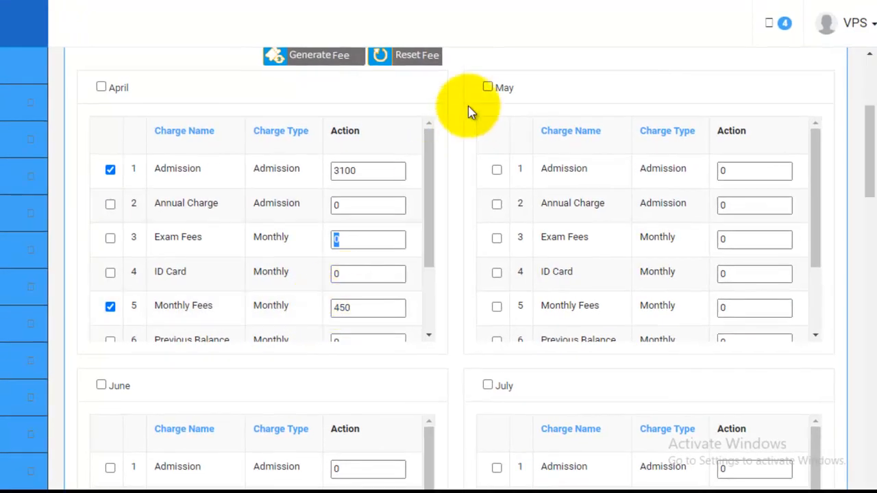
{"action": "left_click", "coordinate": [488, 87]}
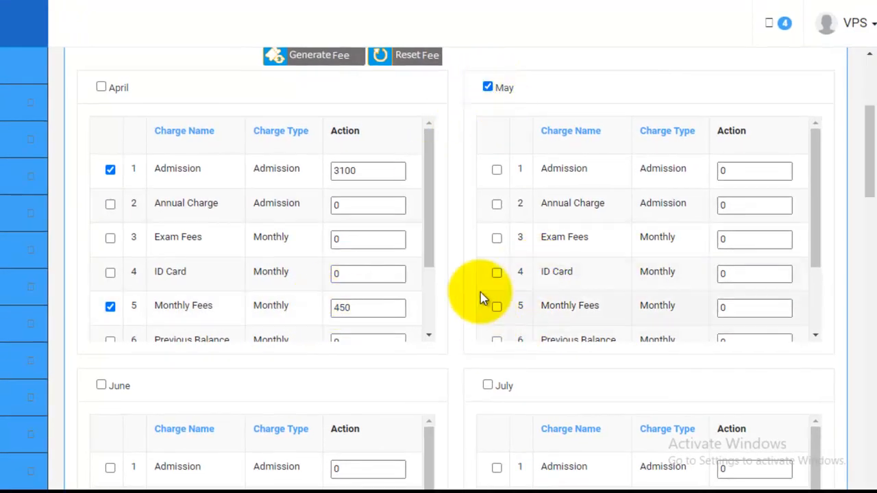
{"action": "left_click", "coordinate": [496, 307]}
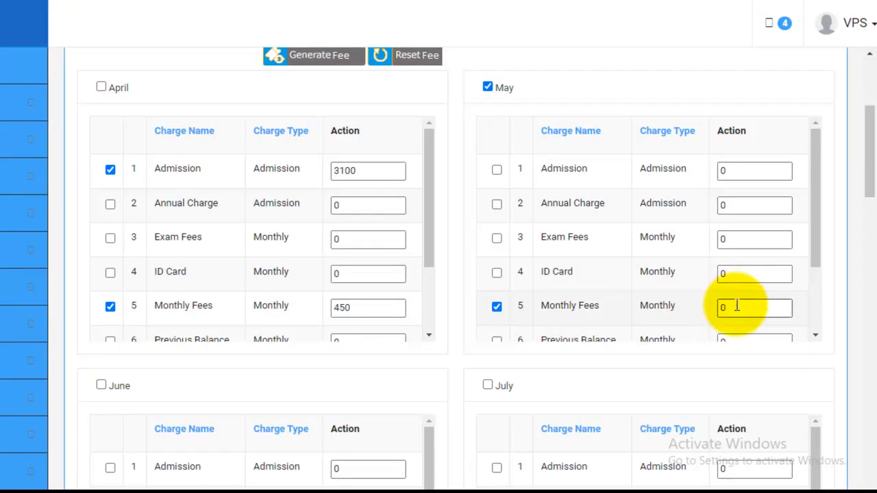
{"action": "left_click_drag", "start_coordinate": [735, 306], "coordinate": [675, 305]}
{"action": "type", "text": "450"}
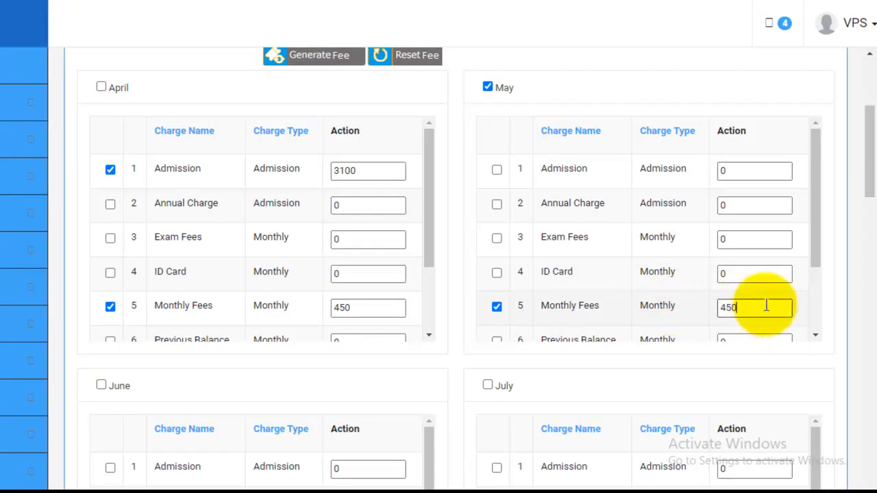
- Include June in the fee generation and enable its Monthly Fees charge with an amount of 450
{"action": "scroll", "coordinate": [829, 279], "scroll_direction": "down", "scroll_amount": 2}
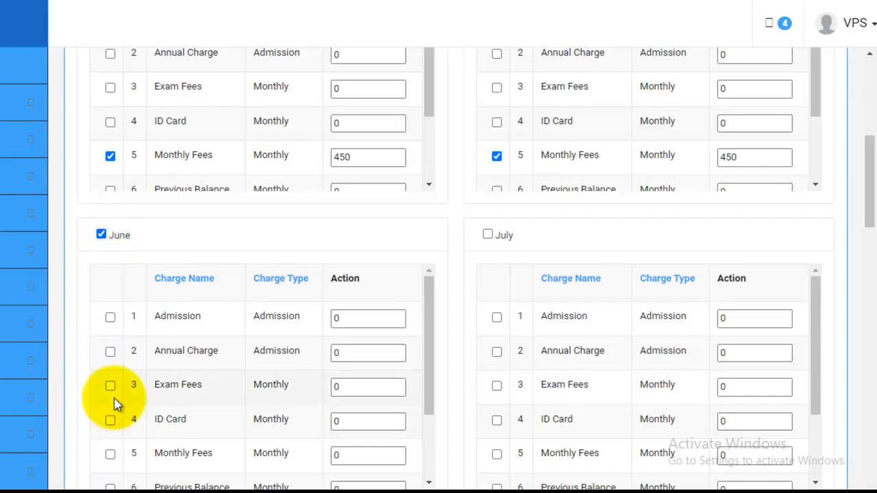
{"action": "left_click", "coordinate": [111, 455]}
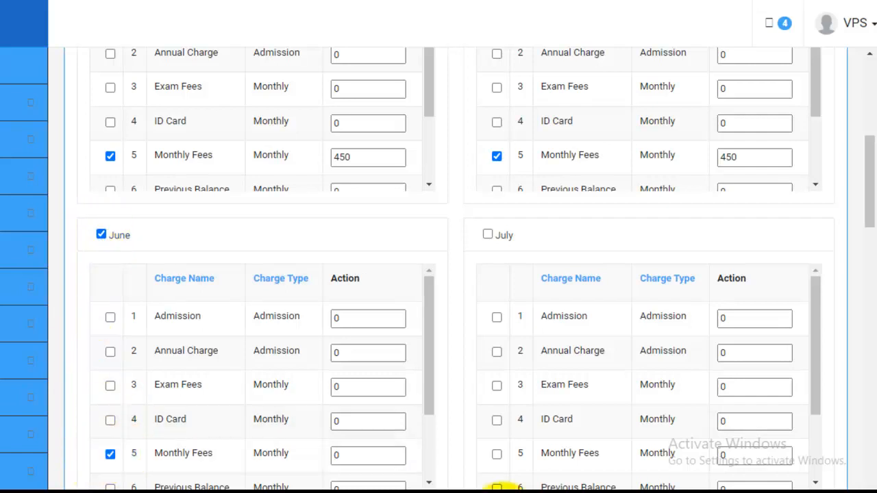
{"action": "double_click", "coordinate": [361, 454]}
{"action": "type", "text": "450"}
- Try including September with its Exam Fees and Monthly Fees charges enabled
{"action": "scroll", "coordinate": [865, 320], "scroll_direction": "down", "scroll_amount": 5}
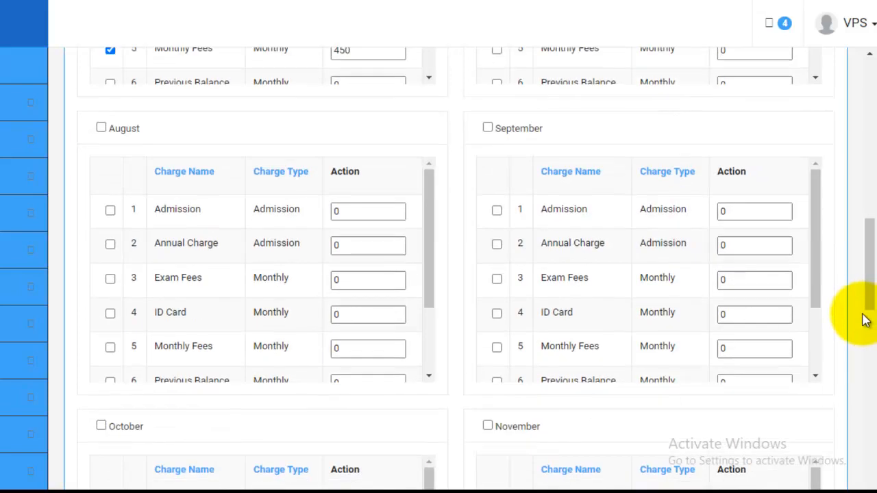
{"action": "scroll", "coordinate": [865, 319], "scroll_direction": "down", "scroll_amount": 2}
{"action": "scroll", "coordinate": [847, 333], "scroll_direction": "up", "scroll_amount": 1}
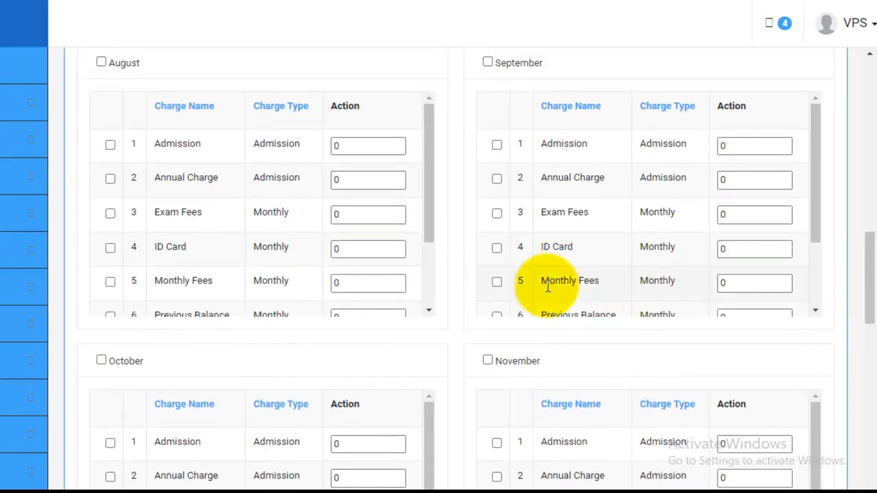
{"action": "left_click", "coordinate": [487, 63]}
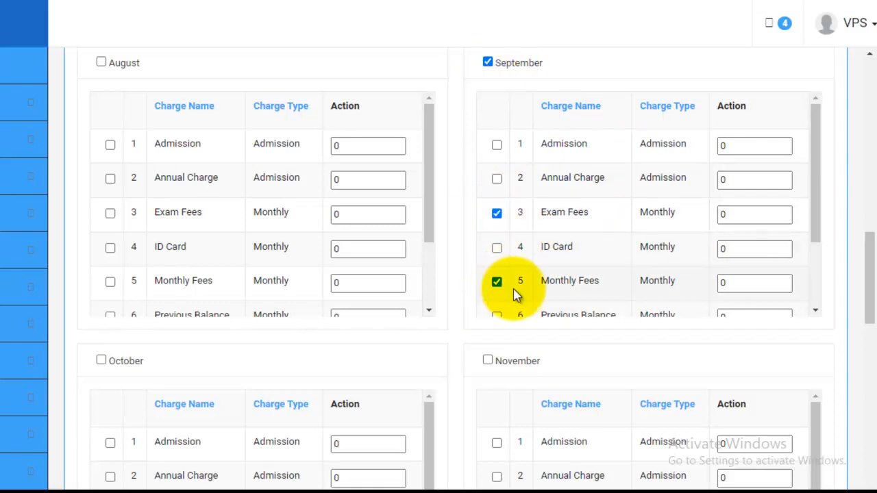
{"action": "left_click", "coordinate": [497, 214]}
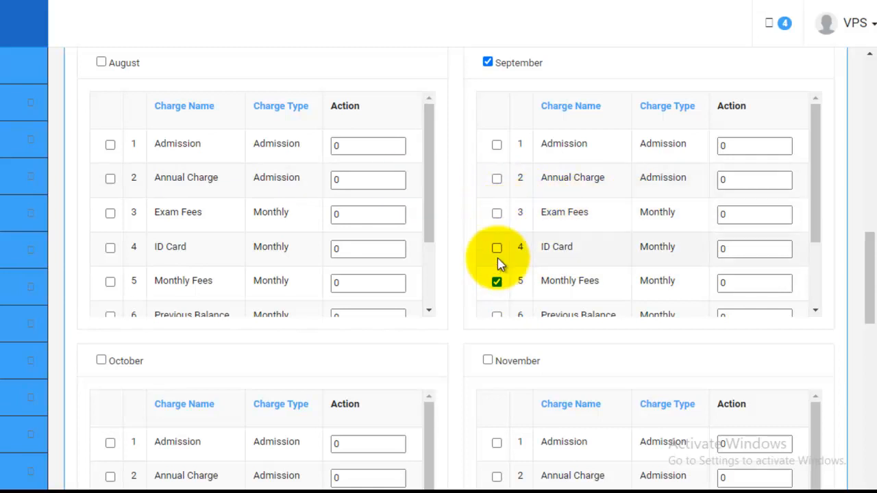
{"action": "left_click", "coordinate": [496, 214]}
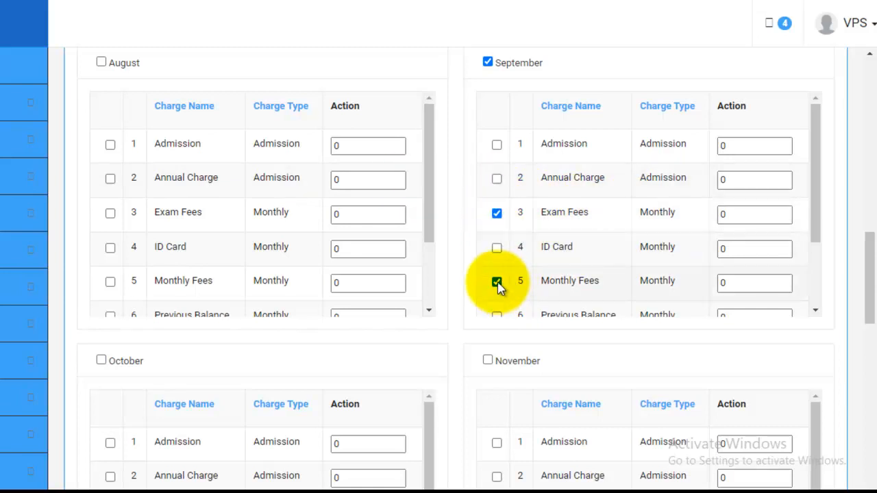
{"action": "left_click", "coordinate": [497, 283]}
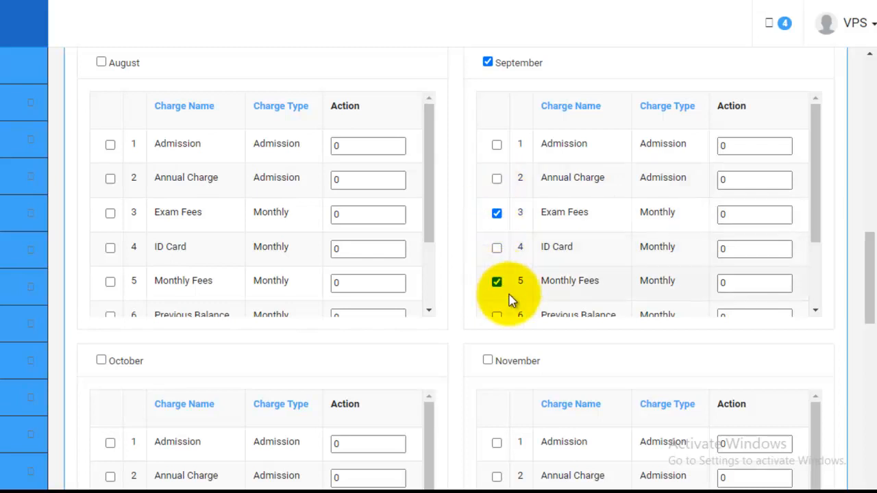
{"action": "left_click", "coordinate": [488, 63]}
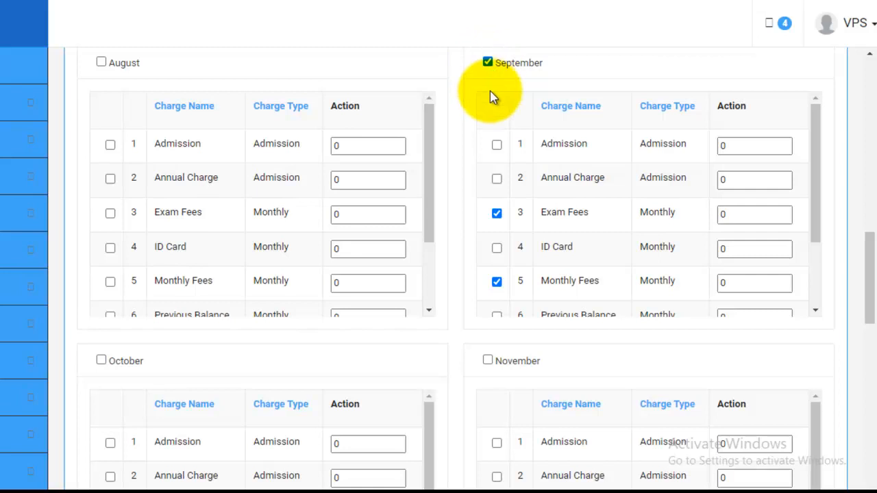
- Enable July's Monthly Fees charge with an amount of 450 and include July in the fee generation
{"action": "scroll", "coordinate": [489, 77], "scroll_direction": "up", "scroll_amount": 3}
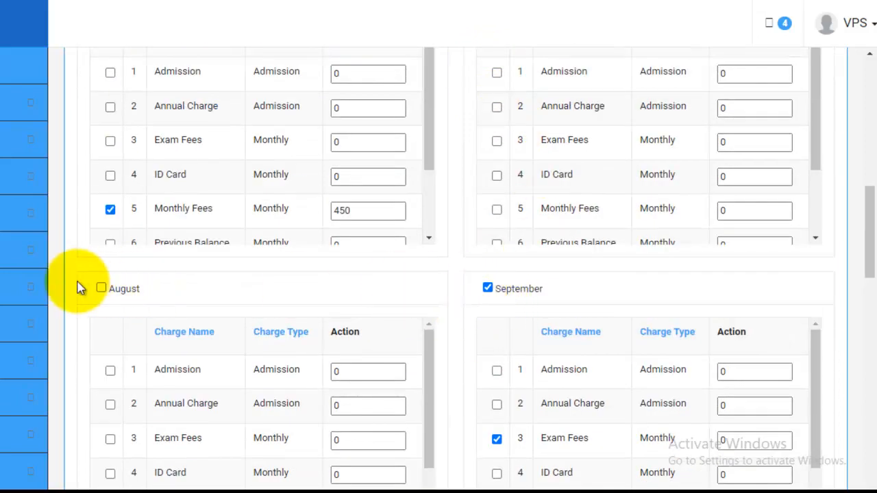
{"action": "scroll", "coordinate": [583, 268], "scroll_direction": "up", "scroll_amount": 3}
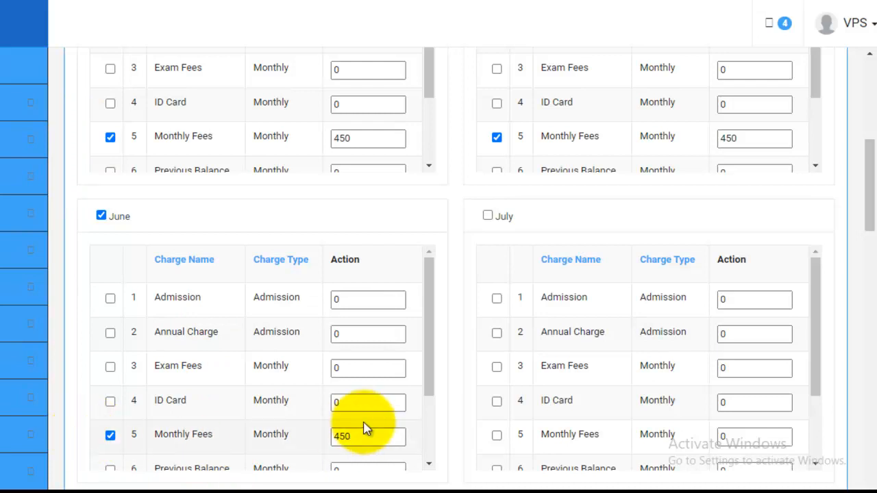
{"action": "left_click", "coordinate": [496, 435]}
{"action": "left_click_drag", "start_coordinate": [753, 436], "coordinate": [698, 438]}
{"action": "type", "text": "450"}
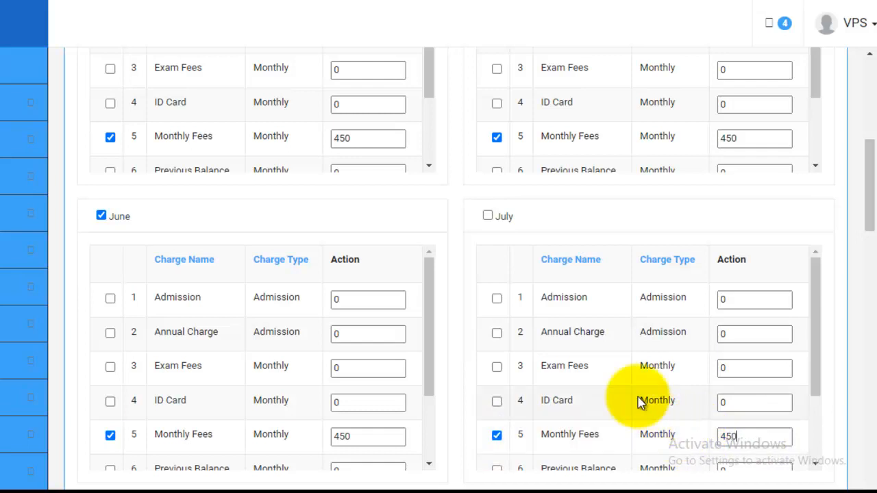
{"action": "left_click", "coordinate": [487, 217]}
- Include August in the fee generation and enable its Monthly Fees charge with an amount of 450
{"action": "scroll", "coordinate": [459, 281], "scroll_direction": "down", "scroll_amount": 1}
{"action": "scroll", "coordinate": [274, 308], "scroll_direction": "down", "scroll_amount": 3}
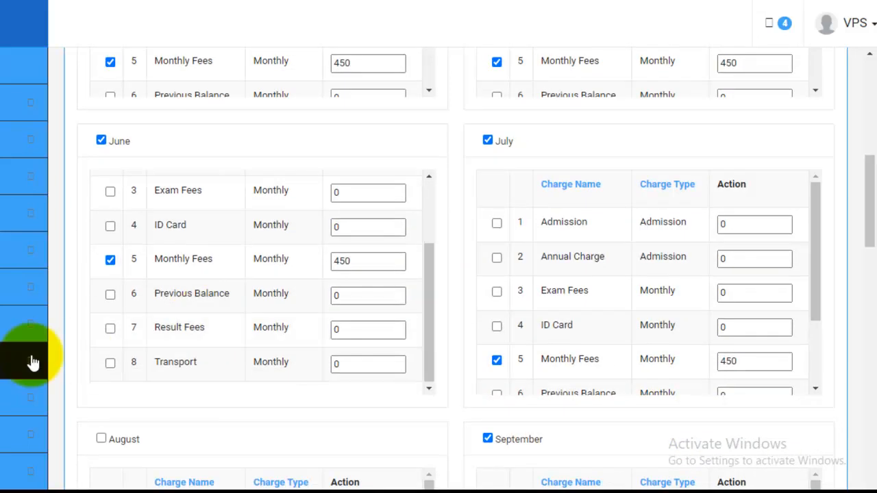
{"action": "left_click", "coordinate": [102, 439]}
{"action": "scroll", "coordinate": [216, 349], "scroll_direction": "down", "scroll_amount": 5}
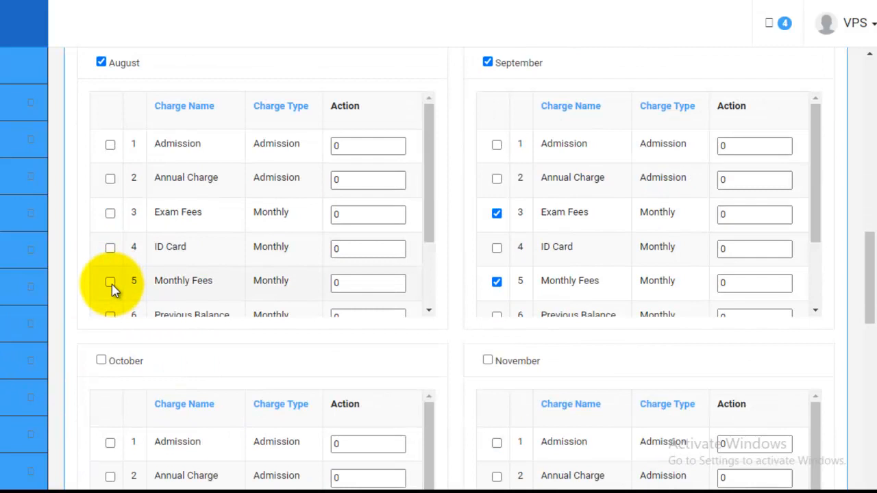
{"action": "left_click", "coordinate": [110, 282]}
{"action": "double_click", "coordinate": [375, 282]}
{"action": "type", "text": "450"}
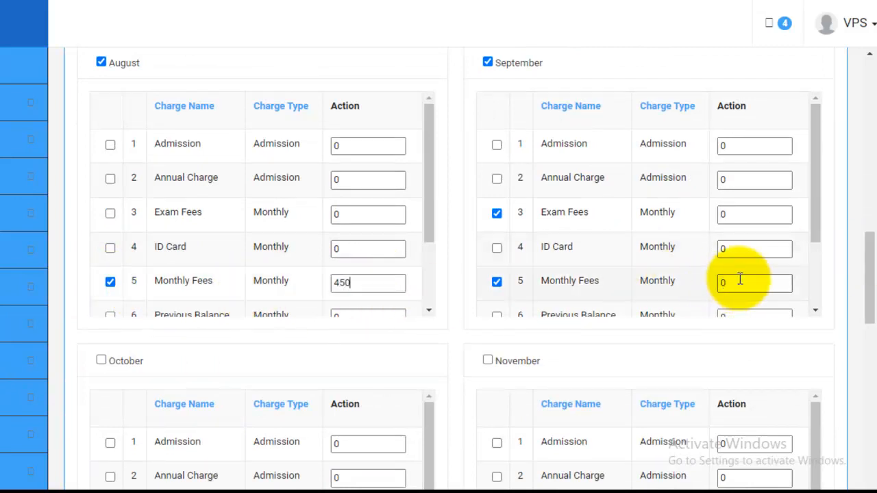
- Exclude September again by deselecting the month and its Exam Fees and Monthly Fees charges
{"action": "left_click", "coordinate": [487, 63]}
{"action": "left_click", "coordinate": [497, 214]}
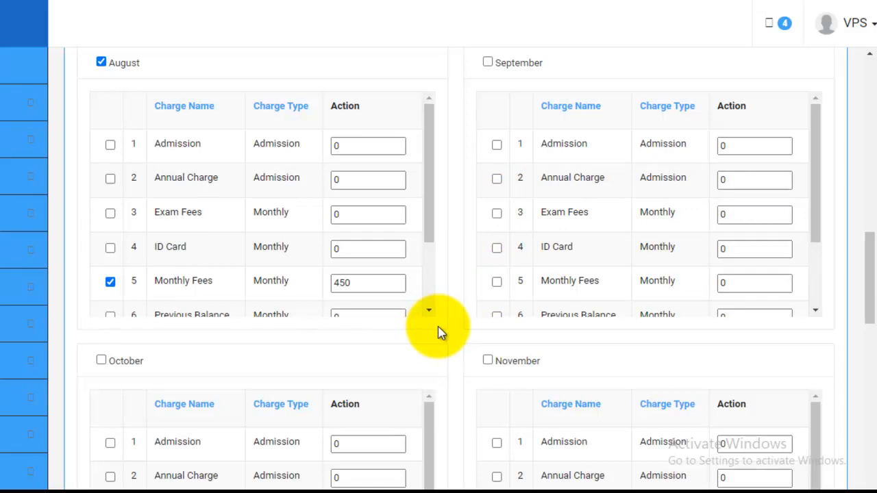
- Review the selected months and their enabled charges from April to August, including August's full charge list
{"action": "scroll", "coordinate": [438, 330], "scroll_direction": "up", "scroll_amount": 10}
{"action": "scroll", "coordinate": [439, 330], "scroll_direction": "up", "scroll_amount": 2}
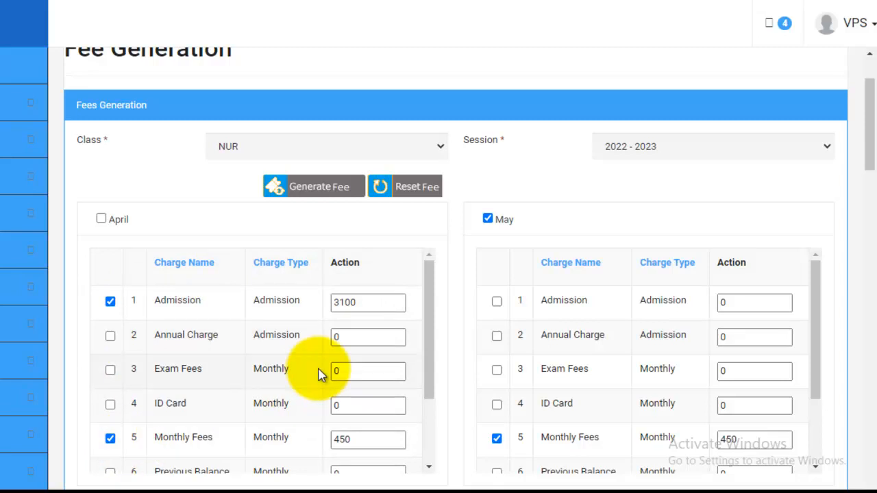
{"action": "scroll", "coordinate": [675, 312], "scroll_direction": "down", "scroll_amount": 5}
{"action": "scroll", "coordinate": [504, 367], "scroll_direction": "down", "scroll_amount": 2}
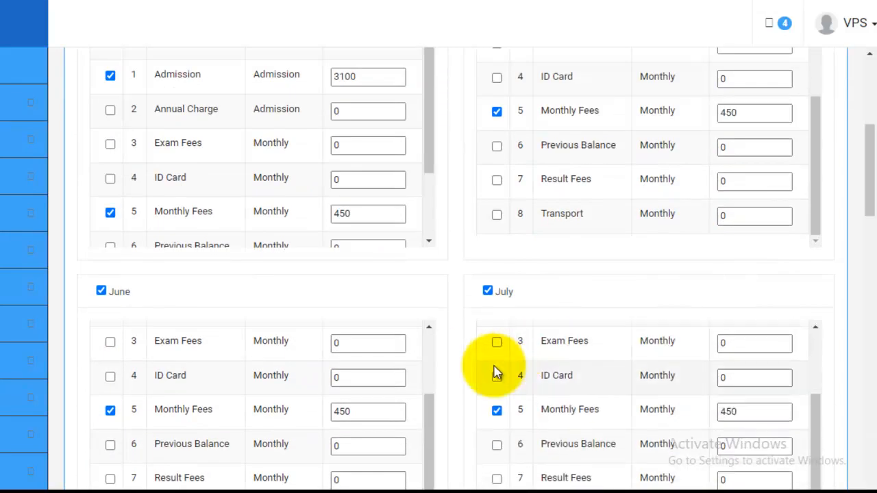
{"action": "scroll", "coordinate": [444, 327], "scroll_direction": "down", "scroll_amount": 2}
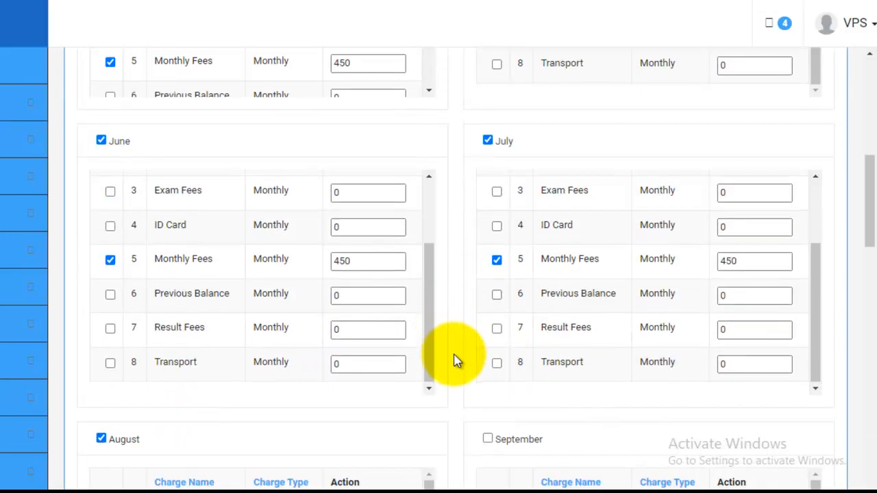
{"action": "scroll", "coordinate": [455, 370], "scroll_direction": "up", "scroll_amount": 5}
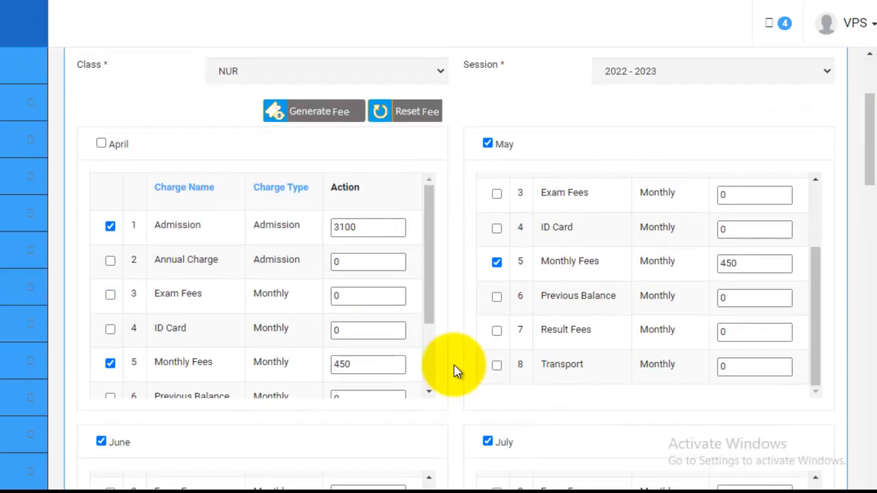
{"action": "scroll", "coordinate": [463, 405], "scroll_direction": "down", "scroll_amount": 5}
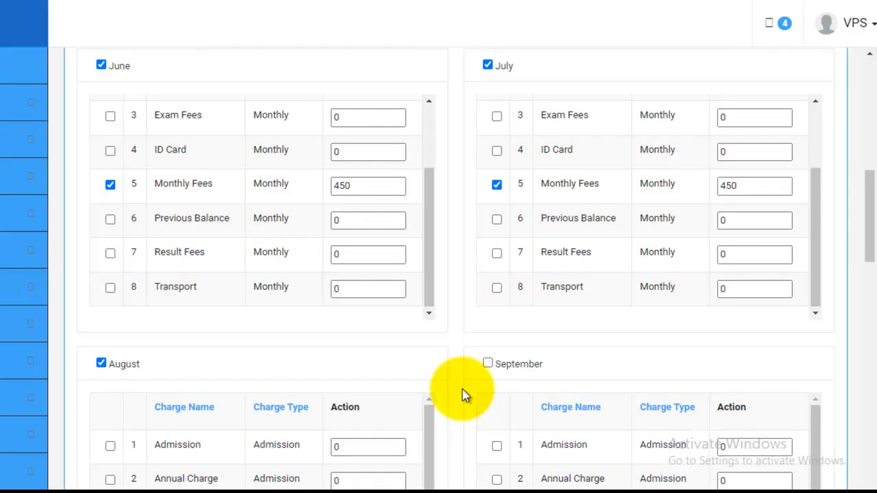
{"action": "scroll", "coordinate": [469, 462], "scroll_direction": "down", "scroll_amount": 3}
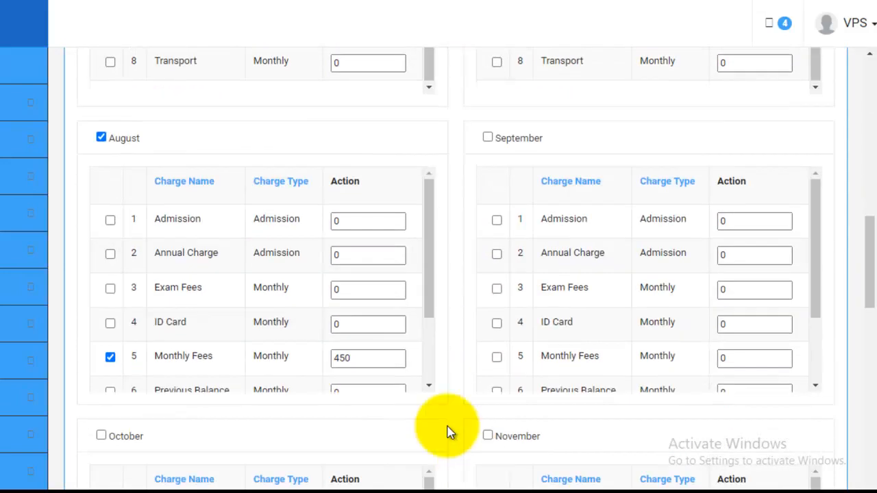
{"action": "scroll", "coordinate": [296, 258], "scroll_direction": "down", "scroll_amount": 2}
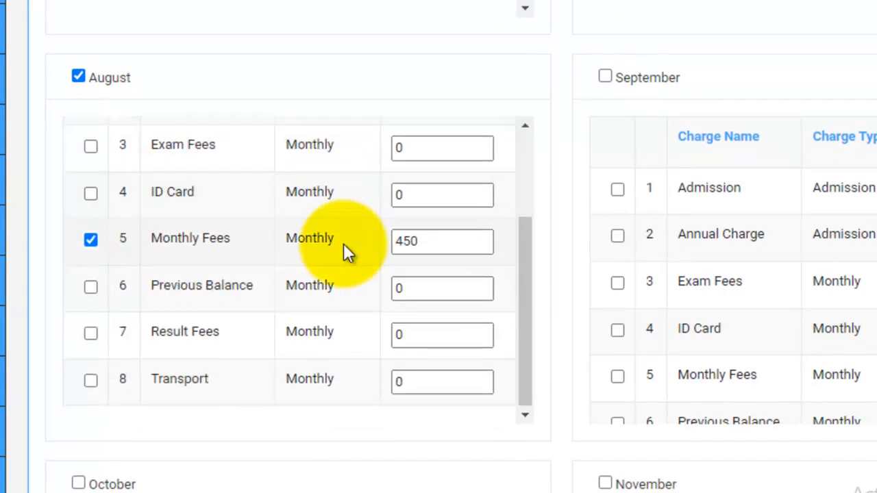
{"action": "scroll", "coordinate": [343, 243], "scroll_direction": "up", "scroll_amount": 3}
{"action": "scroll", "coordinate": [344, 243], "scroll_direction": "down", "scroll_amount": 3}
{"action": "scroll", "coordinate": [343, 244], "scroll_direction": "up", "scroll_amount": 3}
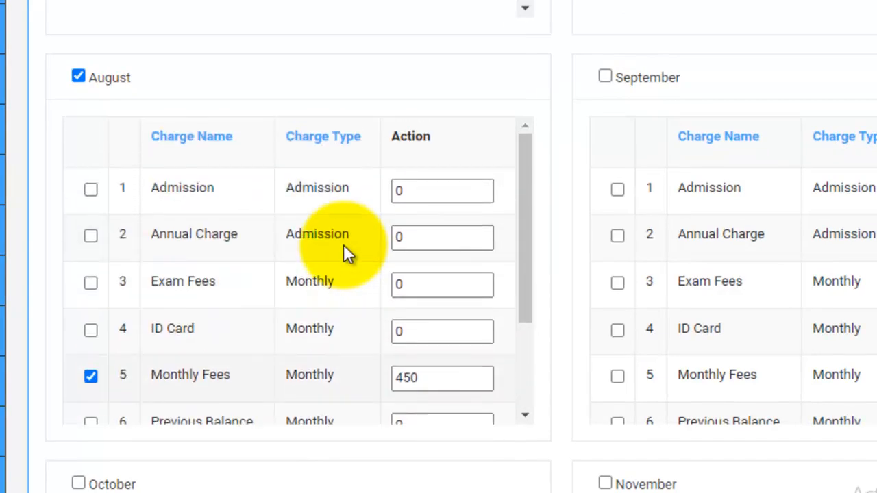
{"action": "scroll", "coordinate": [343, 243], "scroll_direction": "down", "scroll_amount": 3}
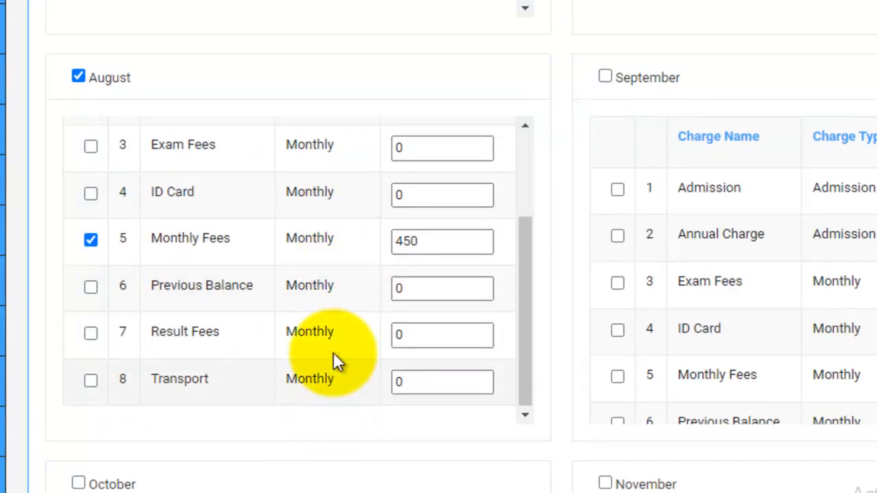
{"action": "scroll", "coordinate": [336, 231], "scroll_direction": "up", "scroll_amount": 3}
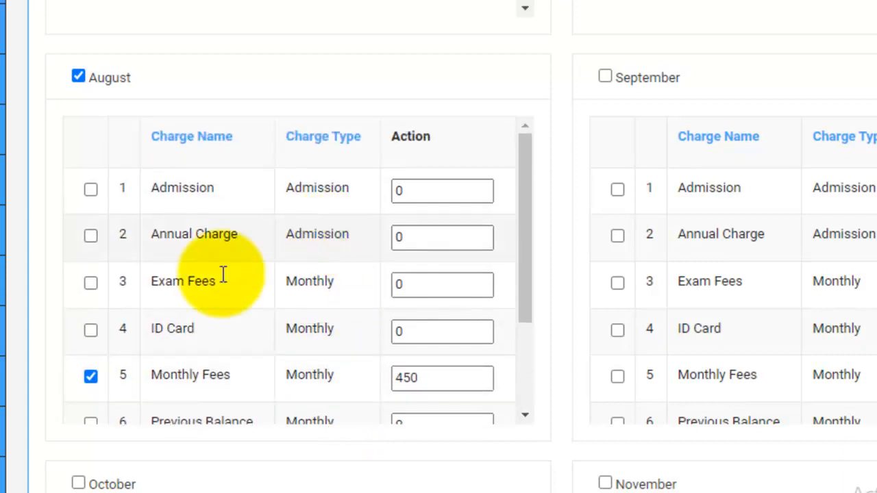
{"action": "scroll", "coordinate": [210, 297], "scroll_direction": "down", "scroll_amount": 3}
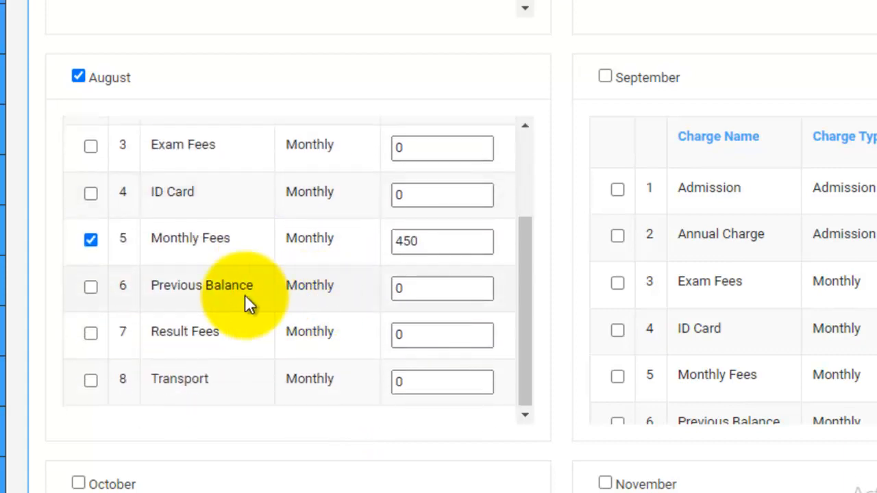
- Generate the fees for class NUR, session 2022 - 2023, with the selected months and charges
{"action": "scroll", "coordinate": [356, 315], "scroll_direction": "up", "scroll_amount": 1}
{"action": "scroll", "coordinate": [355, 315], "scroll_direction": "up", "scroll_amount": 2}
{"action": "scroll", "coordinate": [546, 313], "scroll_direction": "up", "scroll_amount": 10}
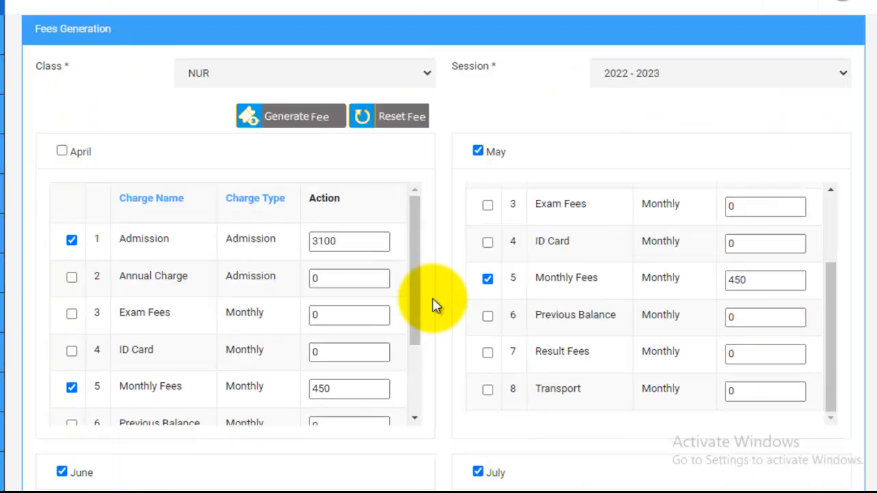
{"action": "scroll", "coordinate": [432, 305], "scroll_direction": "up", "scroll_amount": 2}
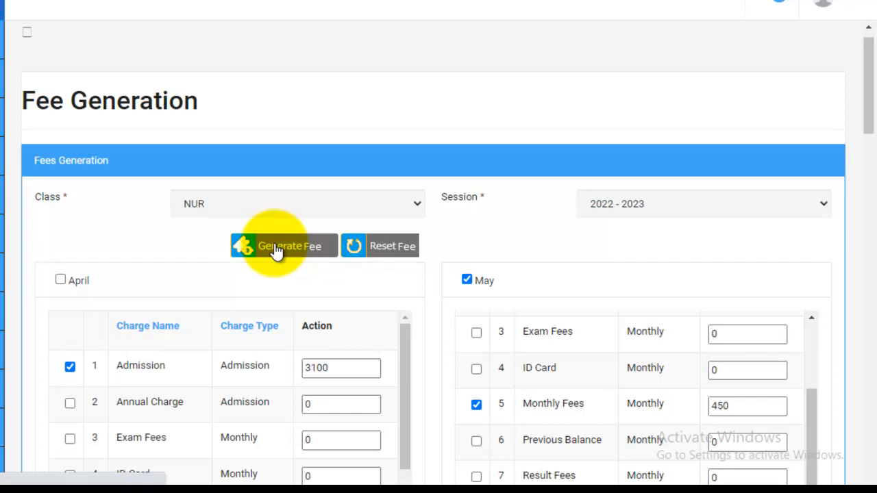
{"action": "left_click", "coordinate": [276, 250]}
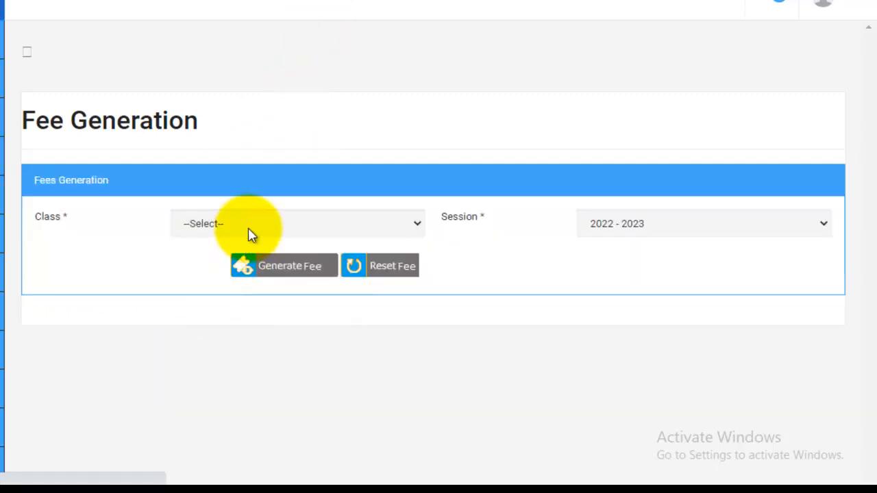
- Load the fee generation charges for class LKG and look over its monthly charge lists
{"action": "left_click", "coordinate": [409, 230]}
{"action": "left_click", "coordinate": [184, 274]}
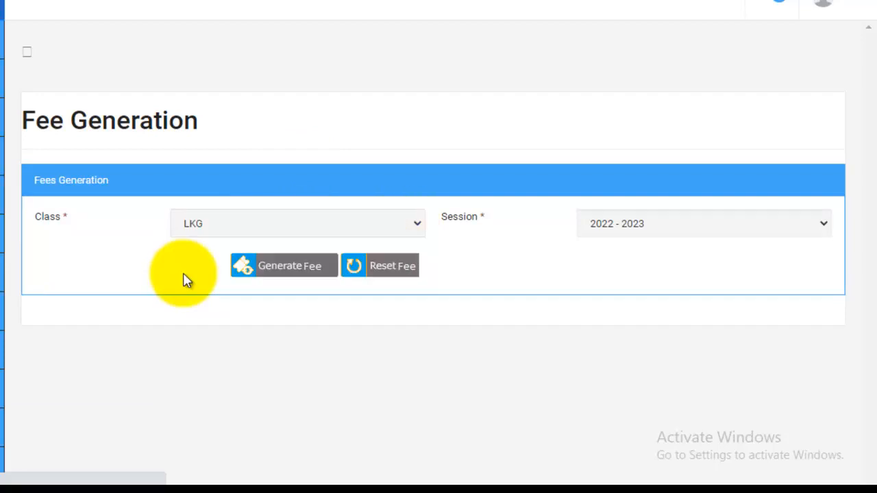
{"action": "scroll", "coordinate": [137, 329], "scroll_direction": "down", "scroll_amount": 5}
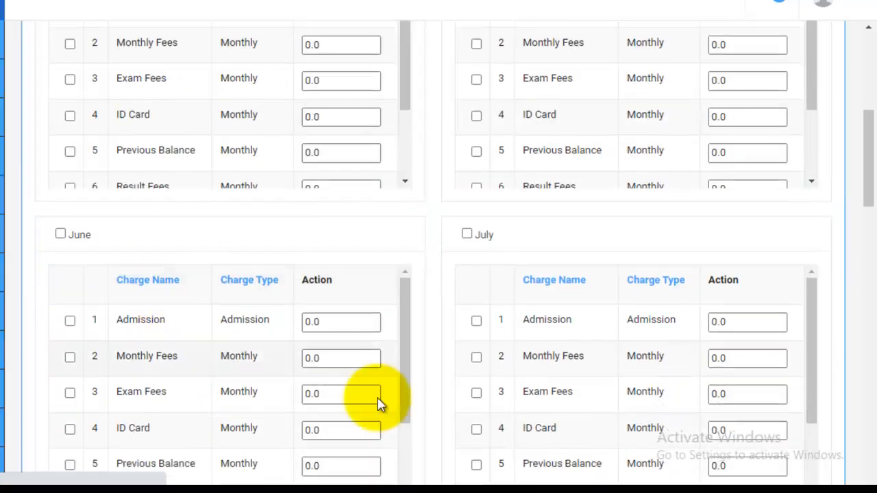
{"action": "scroll", "coordinate": [294, 322], "scroll_direction": "up", "scroll_amount": 3}
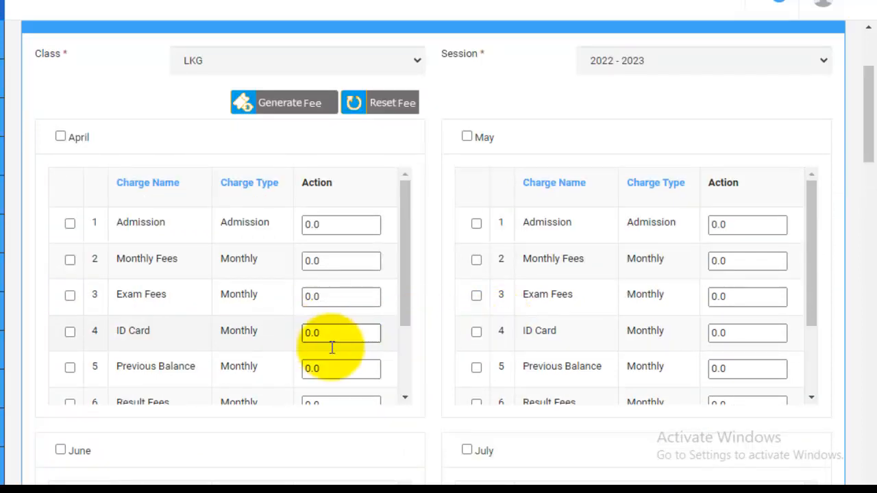
{"action": "scroll", "coordinate": [465, 254], "scroll_direction": "down", "scroll_amount": 2}
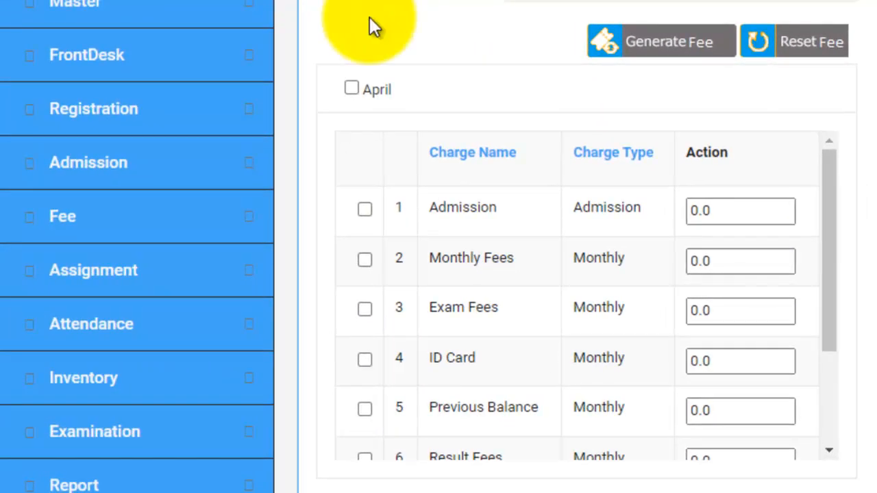
- Open the Fee Deposit page of the Fee module
{"action": "left_click", "coordinate": [117, 231]}
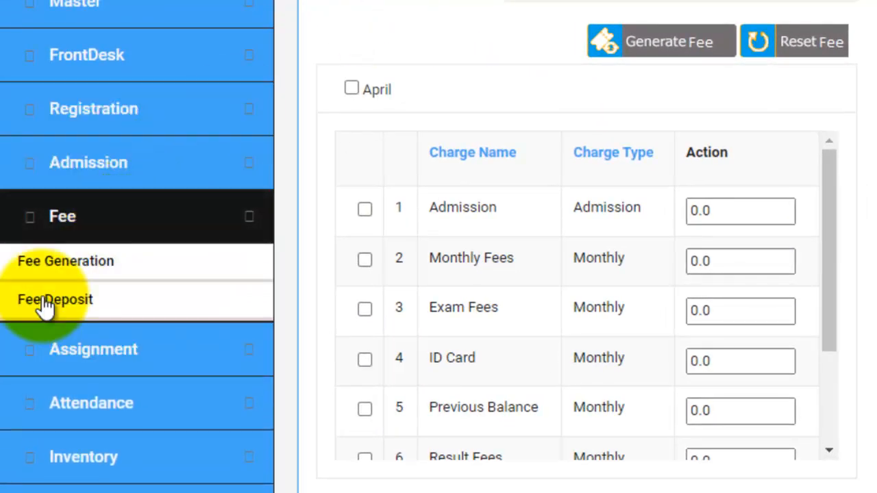
{"action": "left_click", "coordinate": [47, 301]}
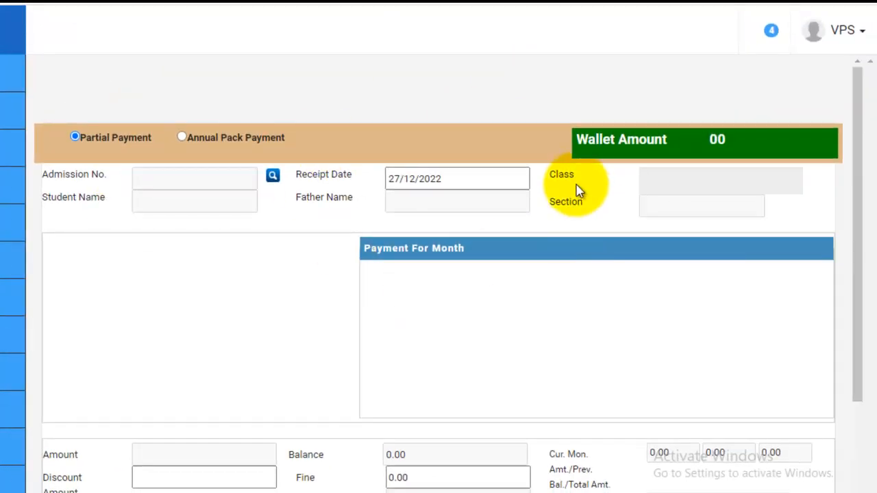
{"action": "scroll", "coordinate": [577, 190], "scroll_direction": "down", "scroll_amount": 2}
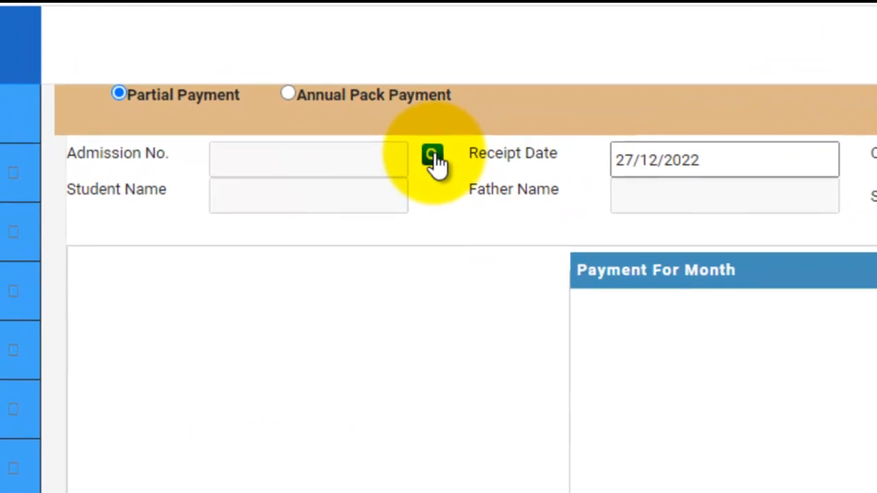
- Look up the students for the fee deposit and select the NUR section A student with roll number 1
{"action": "left_click", "coordinate": [439, 162]}
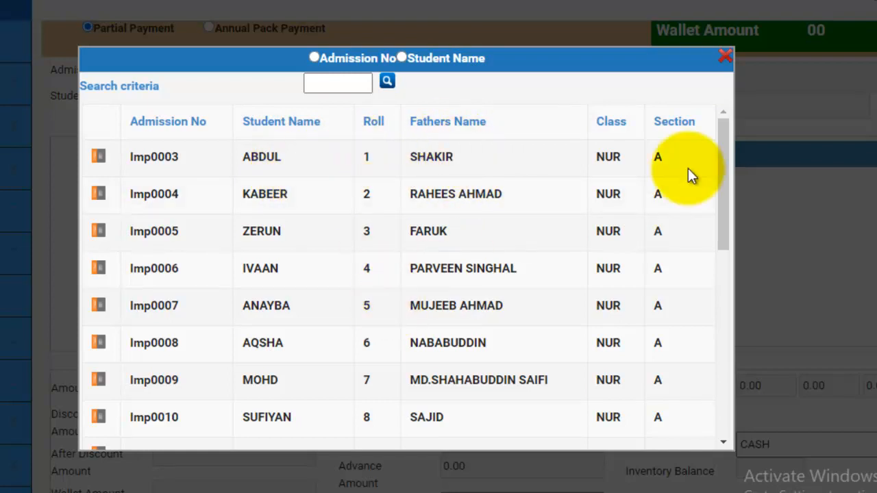
{"action": "scroll", "coordinate": [688, 172], "scroll_direction": "down", "scroll_amount": 2}
{"action": "scroll", "coordinate": [617, 206], "scroll_direction": "up", "scroll_amount": 2}
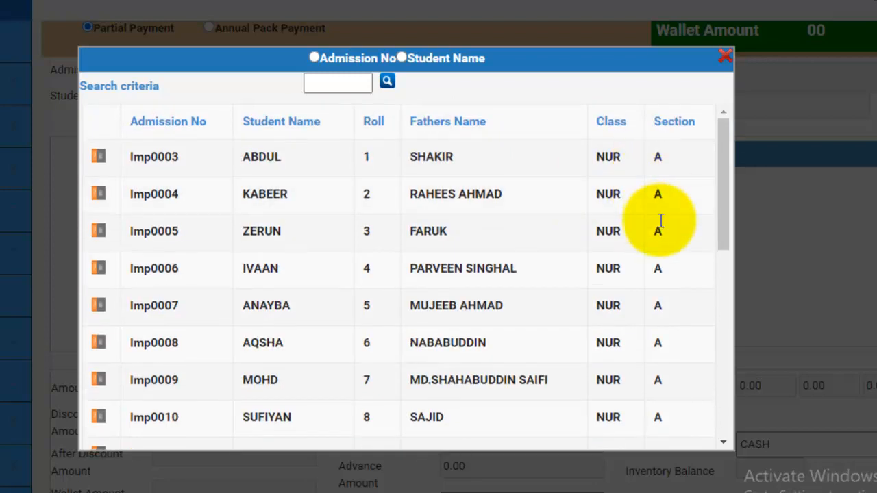
{"action": "scroll", "coordinate": [654, 224], "scroll_direction": "down", "scroll_amount": 5}
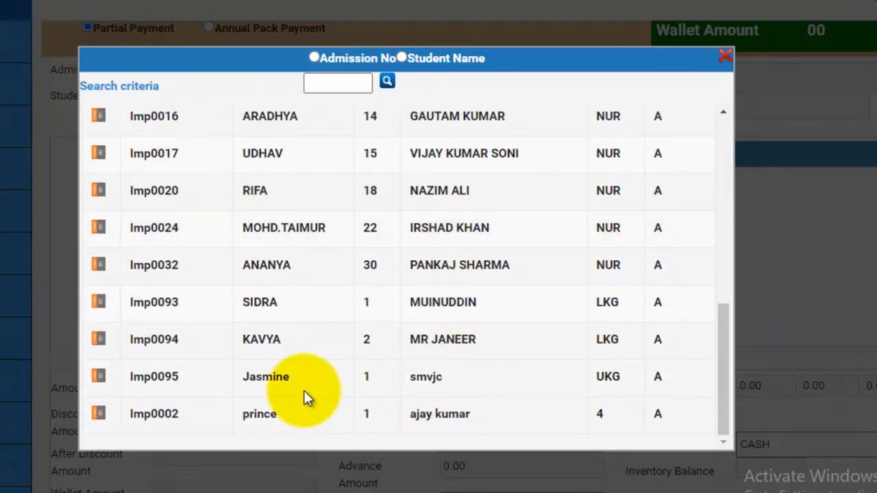
{"action": "scroll", "coordinate": [303, 385], "scroll_direction": "up", "scroll_amount": 5}
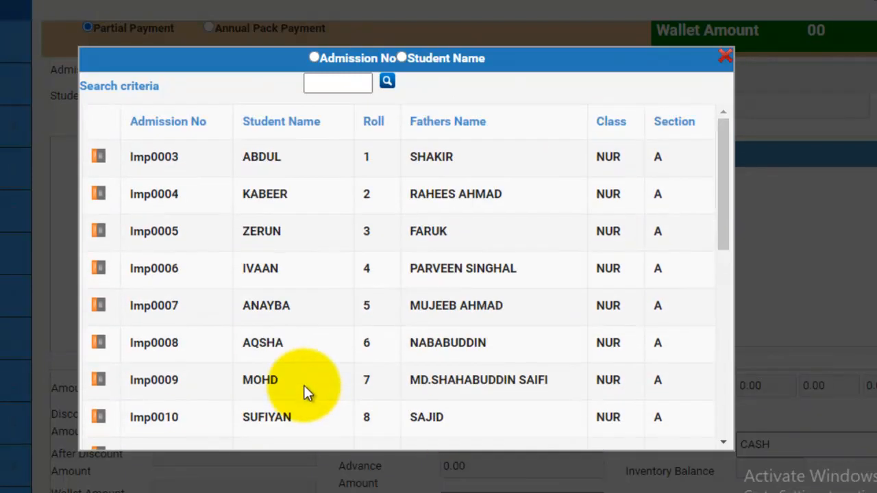
{"action": "left_click", "coordinate": [98, 159]}
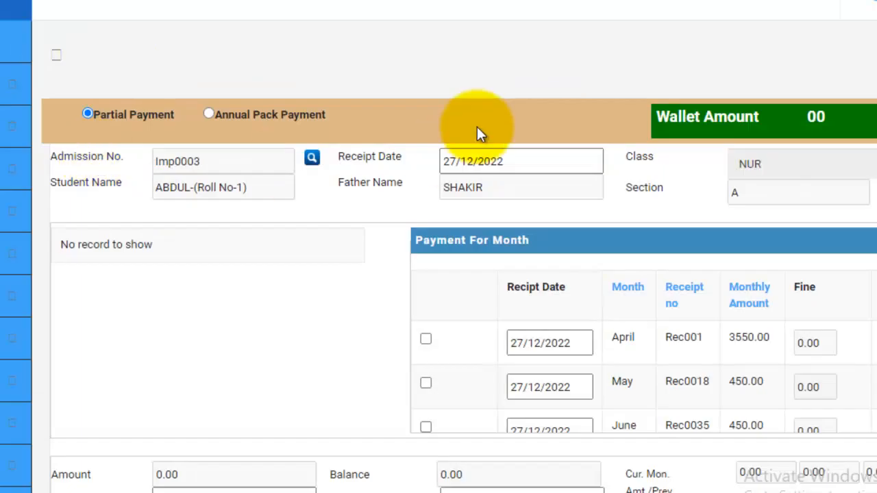
- Review the student's monthly payment list, select April for payment and highlight its fine amount
{"action": "scroll", "coordinate": [702, 83], "scroll_direction": "down", "scroll_amount": 1}
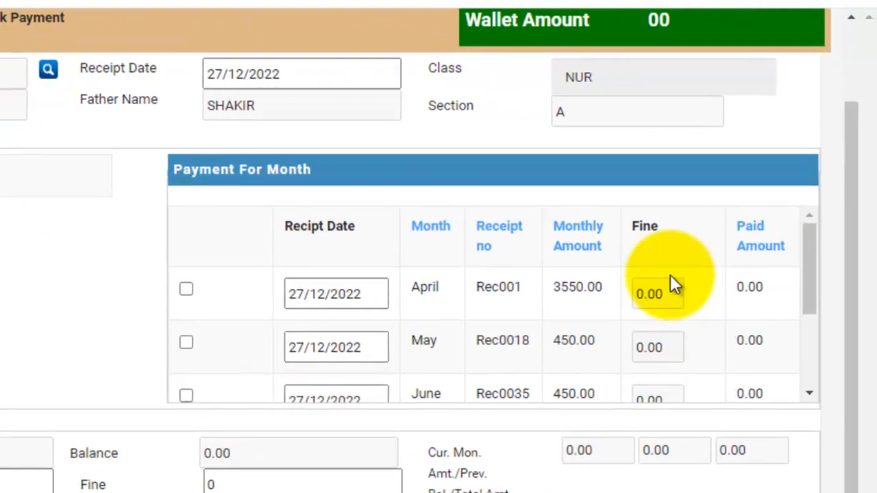
{"action": "scroll", "coordinate": [670, 278], "scroll_direction": "down", "scroll_amount": 3}
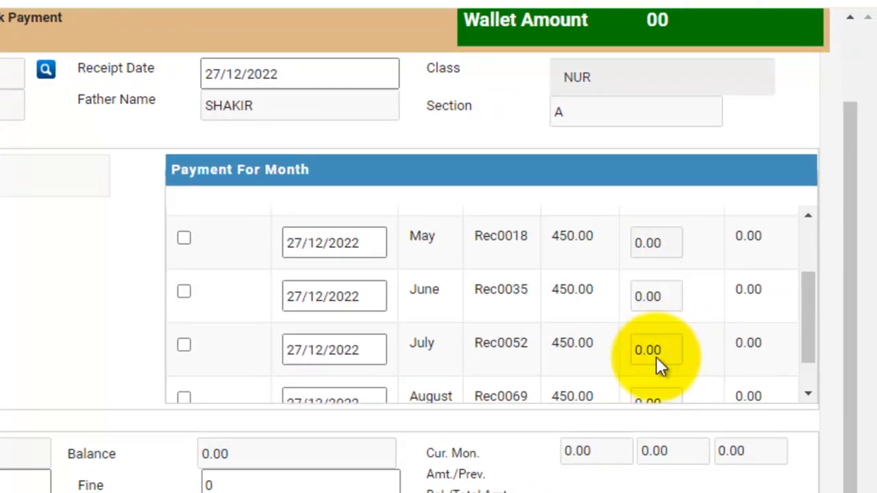
{"action": "scroll", "coordinate": [633, 349], "scroll_direction": "up", "scroll_amount": 3}
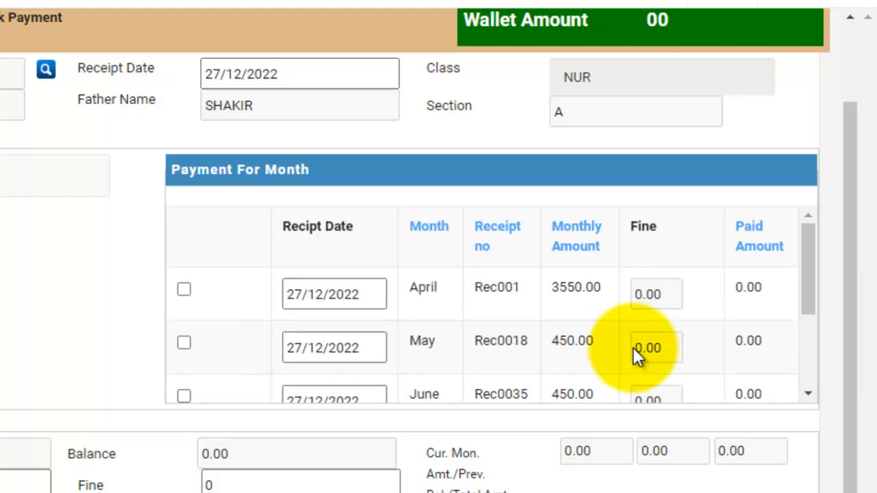
{"action": "left_click", "coordinate": [185, 290]}
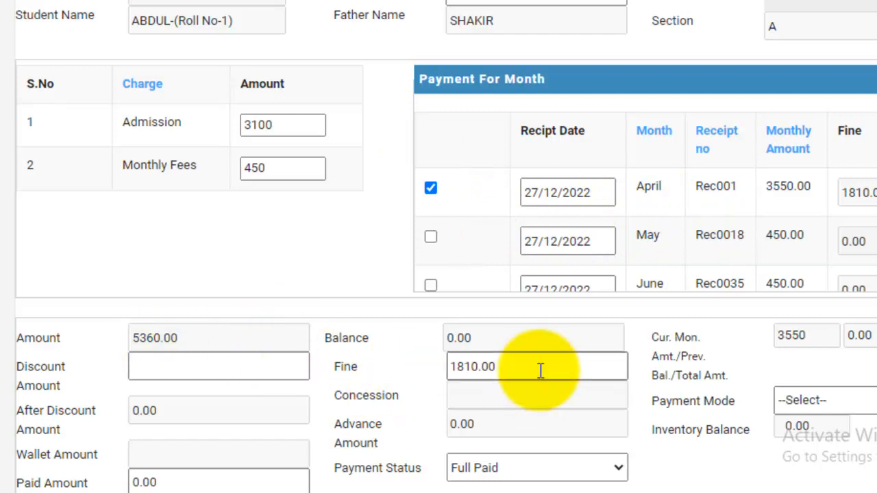
{"action": "left_click_drag", "start_coordinate": [525, 367], "coordinate": [407, 359]}
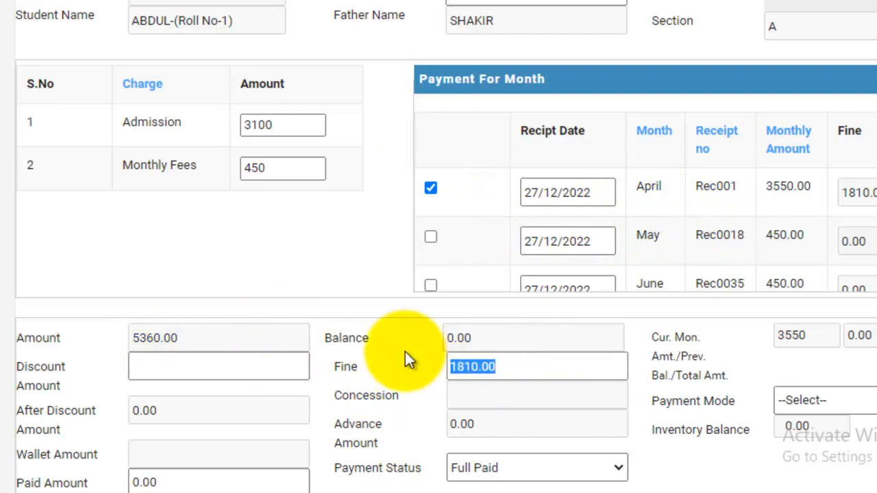
- Set the receipt date of the April payment to 04/04/2022
{"action": "left_click", "coordinate": [581, 192]}
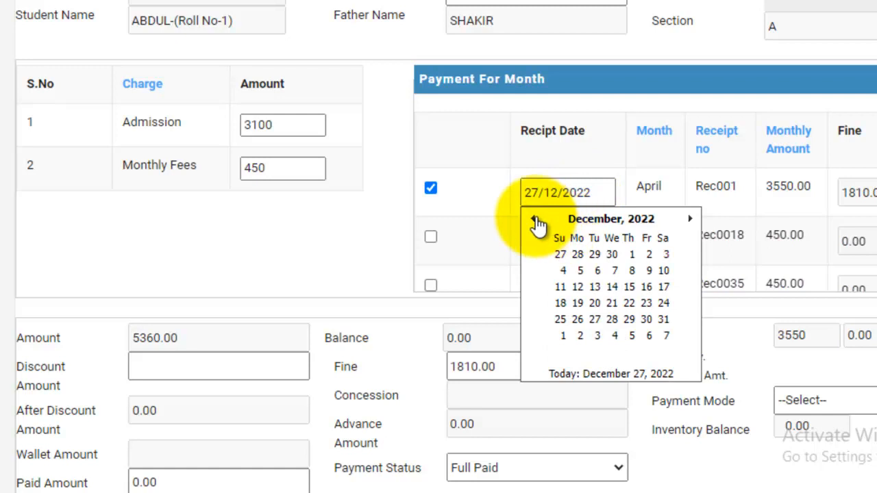
{"action": "left_click", "coordinate": [537, 220]}
{"action": "left_click", "coordinate": [537, 221]}
{"action": "left_click", "coordinate": [537, 220]}
{"action": "left_click", "coordinate": [537, 221]}
{"action": "left_click", "coordinate": [537, 221]}
{"action": "left_click", "coordinate": [537, 221]}
{"action": "left_click", "coordinate": [536, 221]}
{"action": "left_click", "coordinate": [537, 221]}
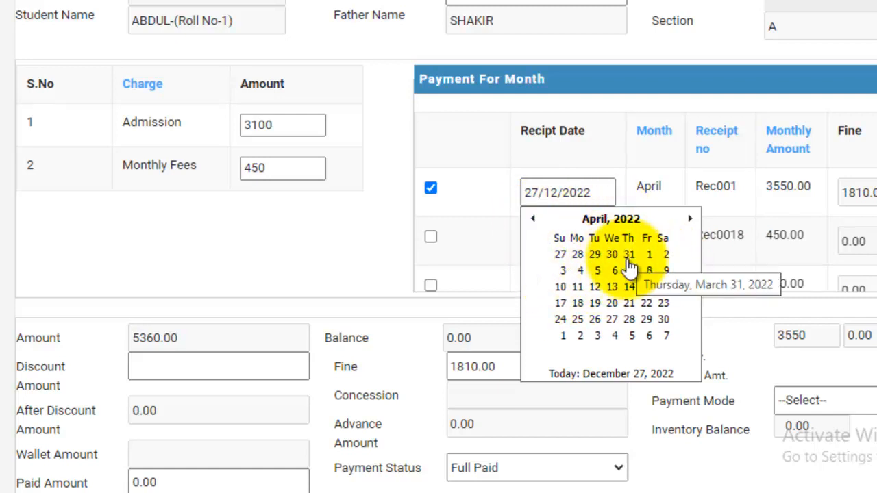
{"action": "left_click", "coordinate": [583, 271]}
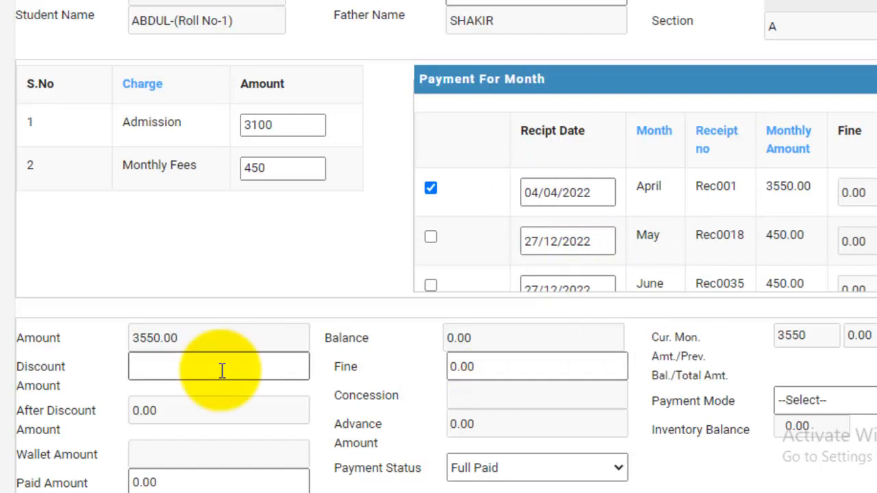
- Try 11/04/2022 as the April payment's receipt date to see its fine, and set the date back to 04/04/2022
{"action": "left_click", "coordinate": [554, 196]}
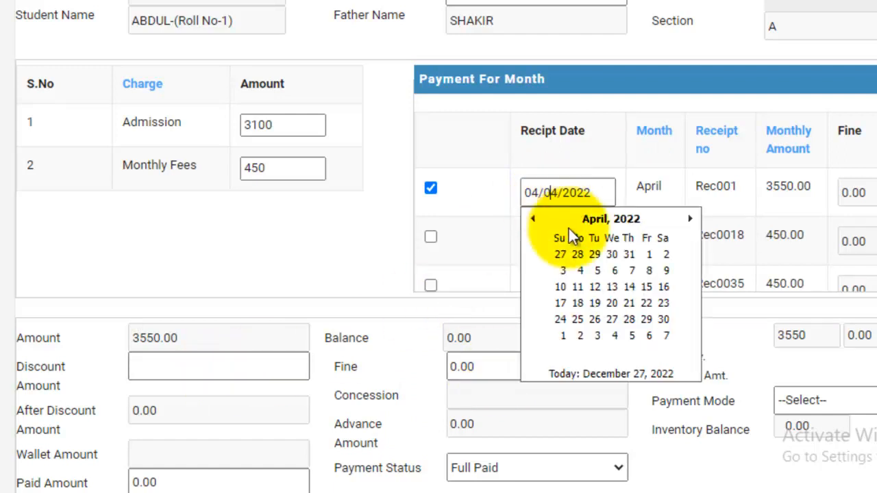
{"action": "left_click", "coordinate": [578, 287]}
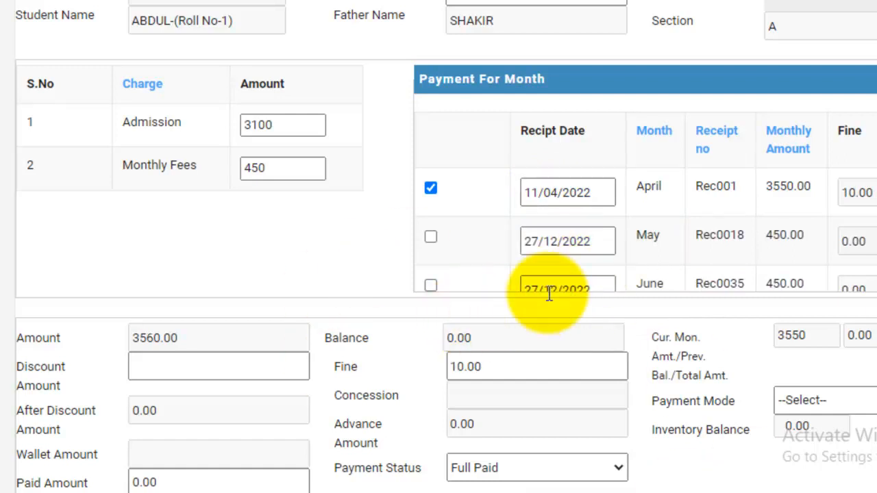
{"action": "left_click", "coordinate": [603, 191]}
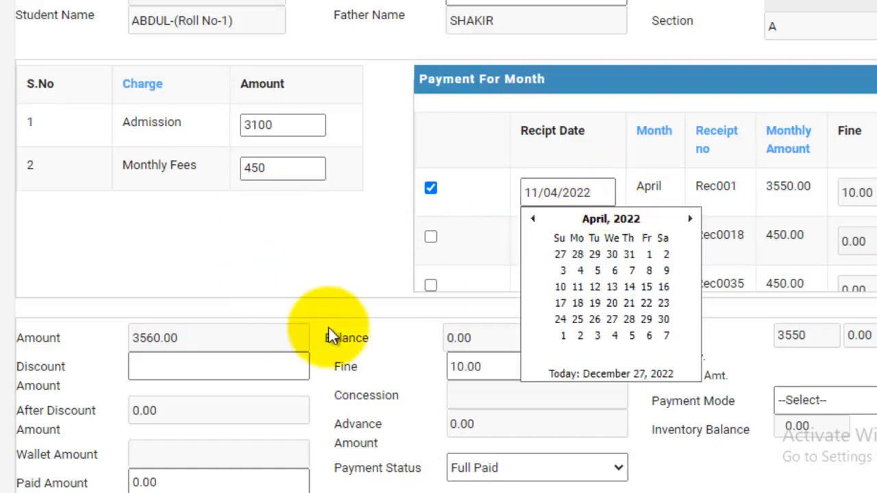
{"action": "left_click", "coordinate": [580, 272]}
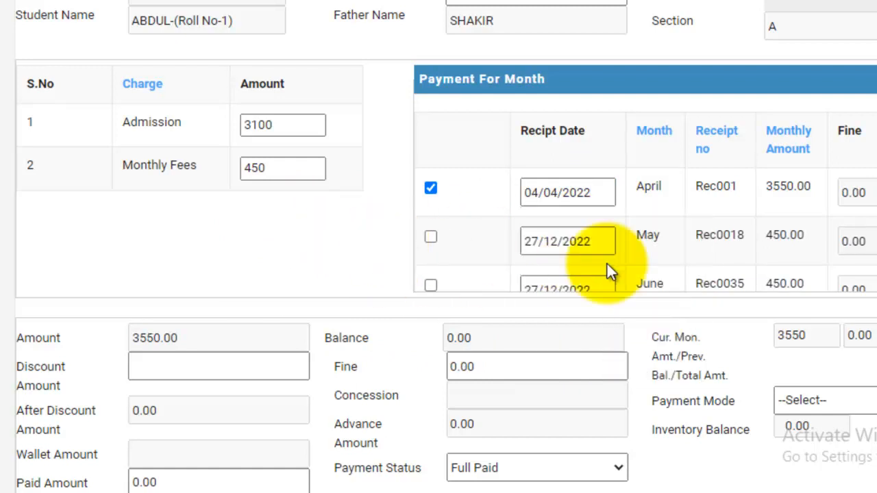
- Enter a discount amount of 0 and a paid amount of 3000 for the April fee
{"action": "left_click", "coordinate": [212, 370]}
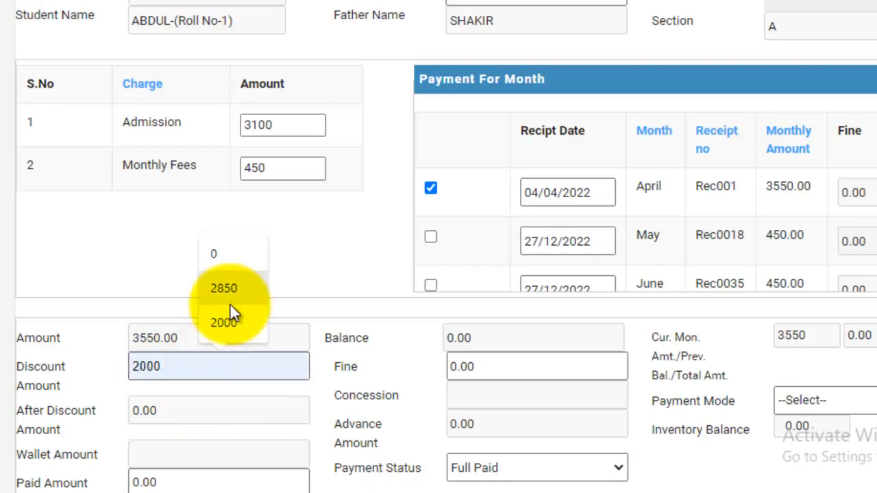
{"action": "left_click", "coordinate": [234, 257]}
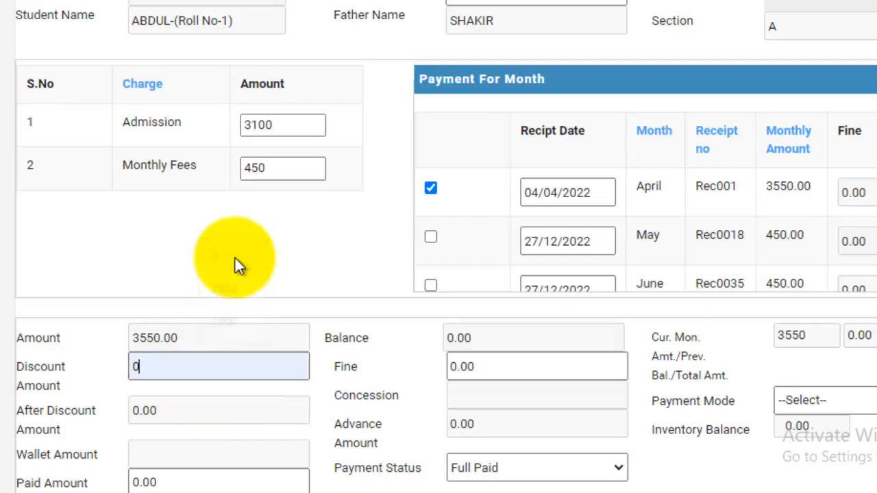
{"action": "scroll", "coordinate": [235, 258], "scroll_direction": "down", "scroll_amount": 1}
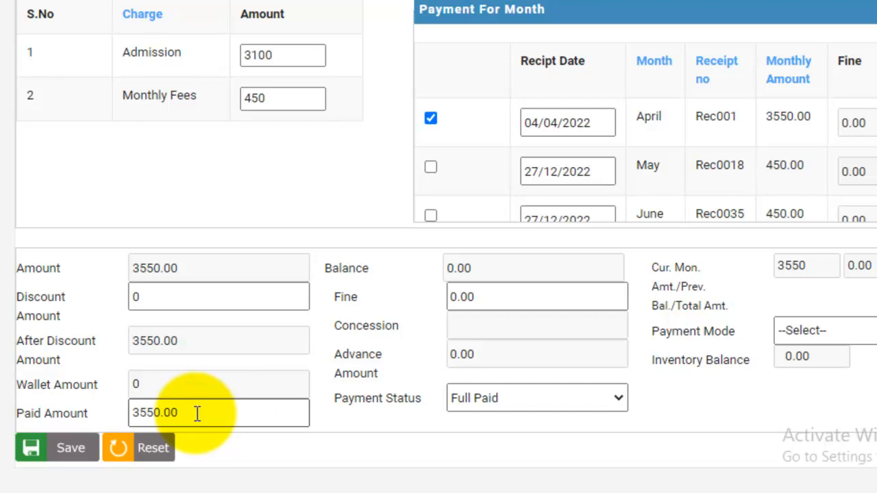
{"action": "left_click_drag", "start_coordinate": [197, 413], "coordinate": [124, 413]}
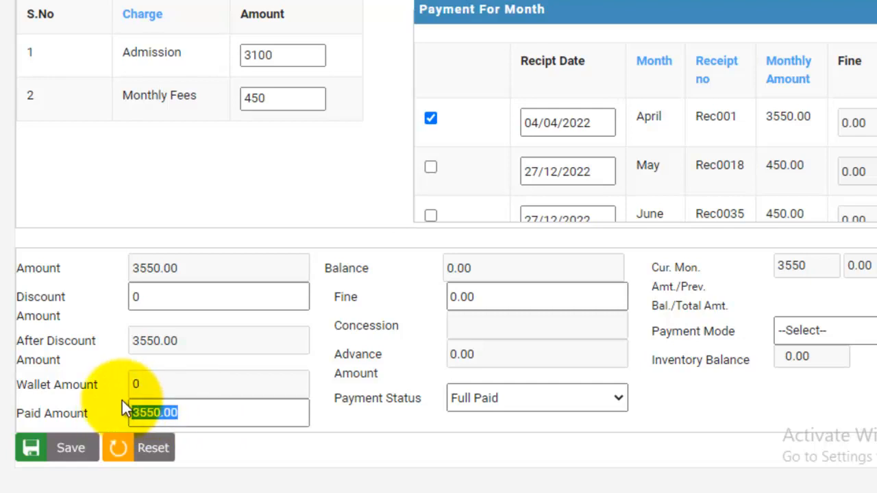
{"action": "type", "text": "3000"}
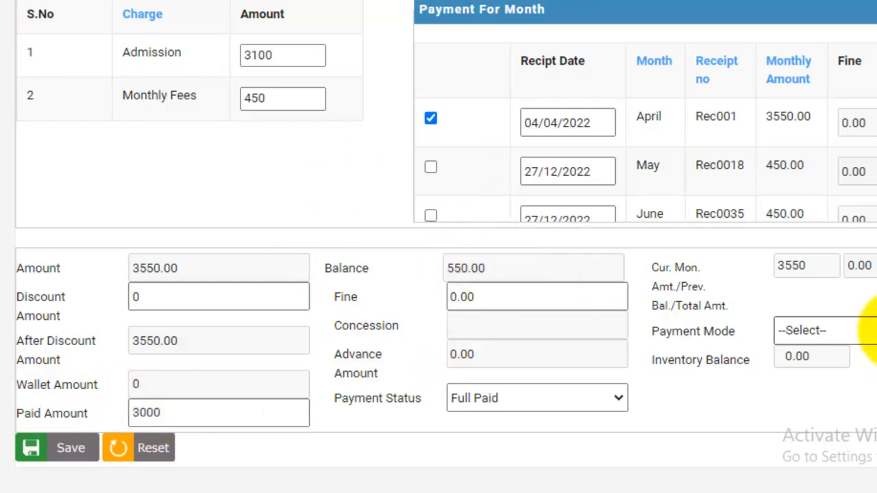
- Set the payment mode to CASH and save the April fee deposit
{"action": "left_click", "coordinate": [872, 331]}
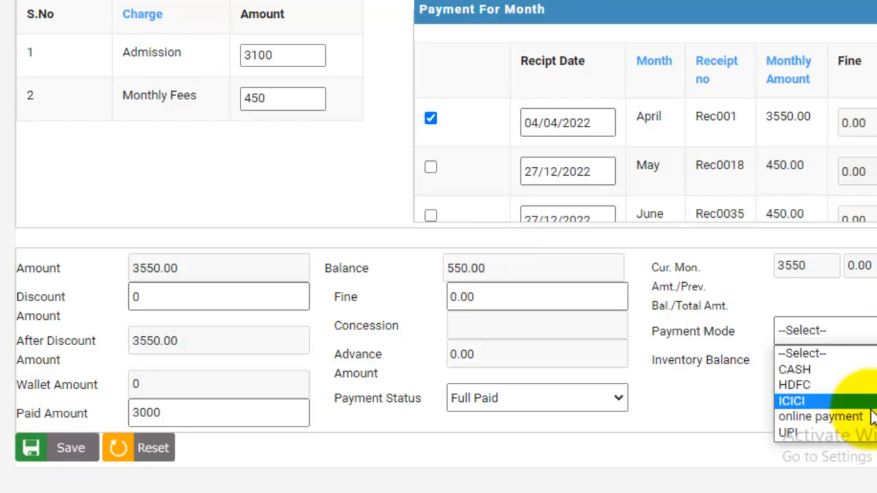
{"action": "left_click", "coordinate": [852, 369]}
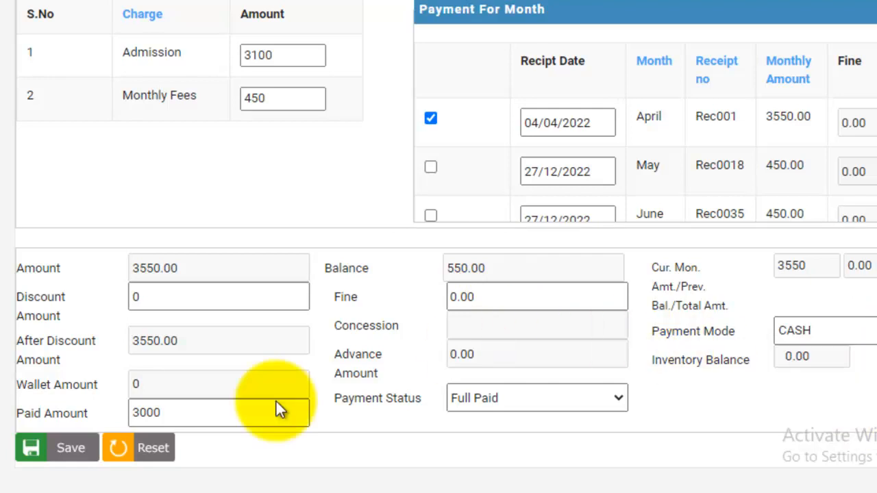
{"action": "left_click", "coordinate": [60, 455]}
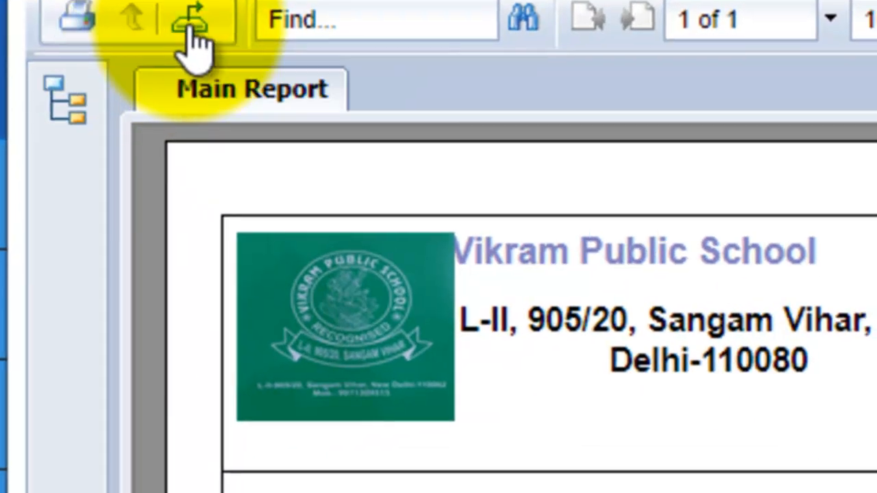
- Check the export file format options of the fee receipt, cancel the export and close the receipt
{"action": "left_click", "coordinate": [204, 51]}
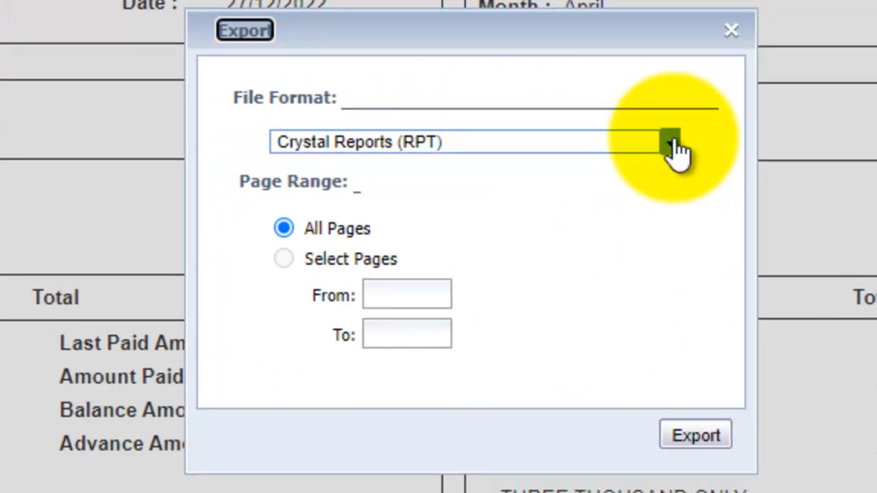
{"action": "left_click", "coordinate": [667, 145]}
{"action": "left_click", "coordinate": [736, 36]}
{"action": "left_click", "coordinate": [736, 35]}
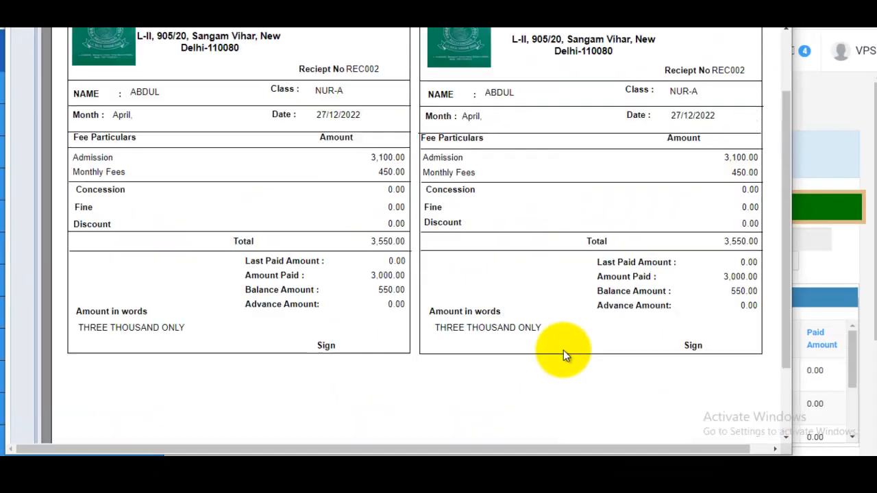
{"action": "scroll", "coordinate": [563, 350], "scroll_direction": "up", "scroll_amount": 2}
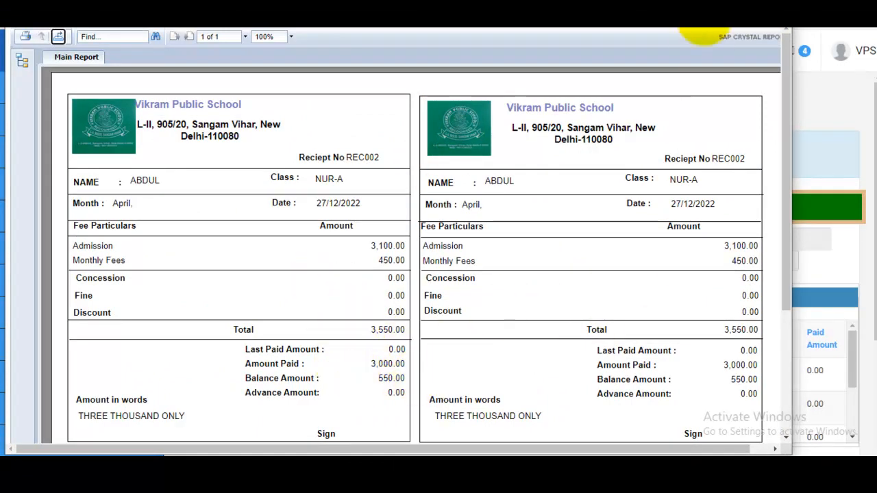
{"action": "left_click", "coordinate": [776, 9]}
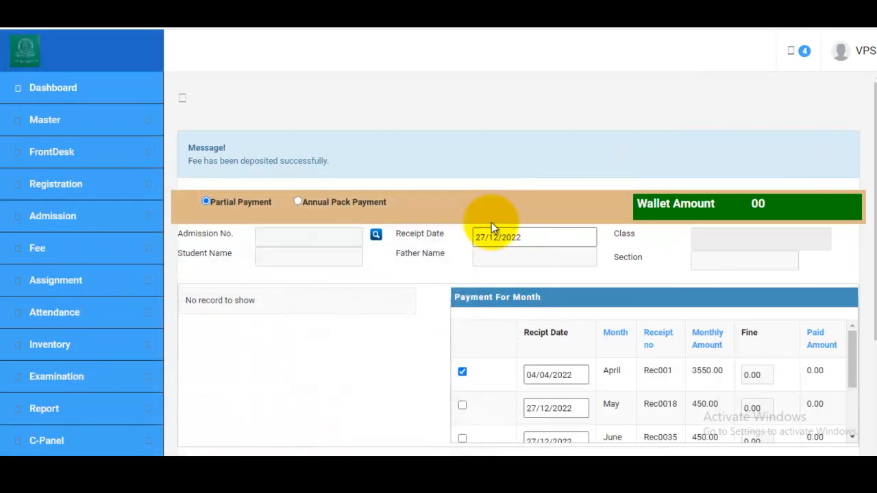
- Reload the NUR section A student with roll number 1 and select the partly paid April month for payment
{"action": "scroll", "coordinate": [447, 271], "scroll_direction": "down", "scroll_amount": 3}
{"action": "scroll", "coordinate": [415, 295], "scroll_direction": "up", "scroll_amount": 3}
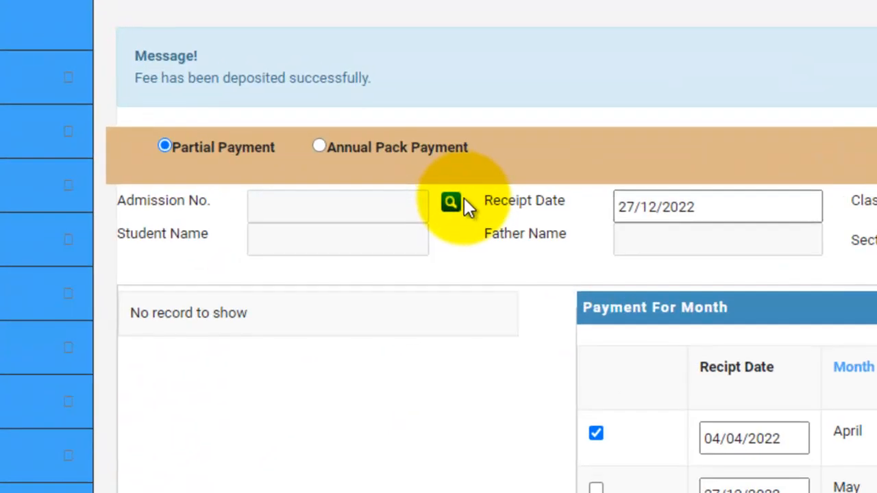
{"action": "left_click", "coordinate": [454, 205]}
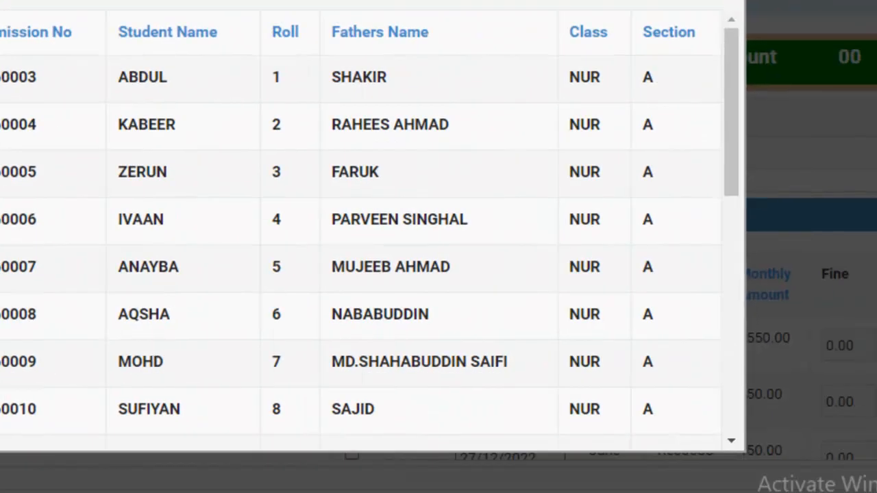
{"action": "left_click", "coordinate": [91, 156]}
{"action": "scroll", "coordinate": [438, 246], "scroll_direction": "down", "scroll_amount": 3}
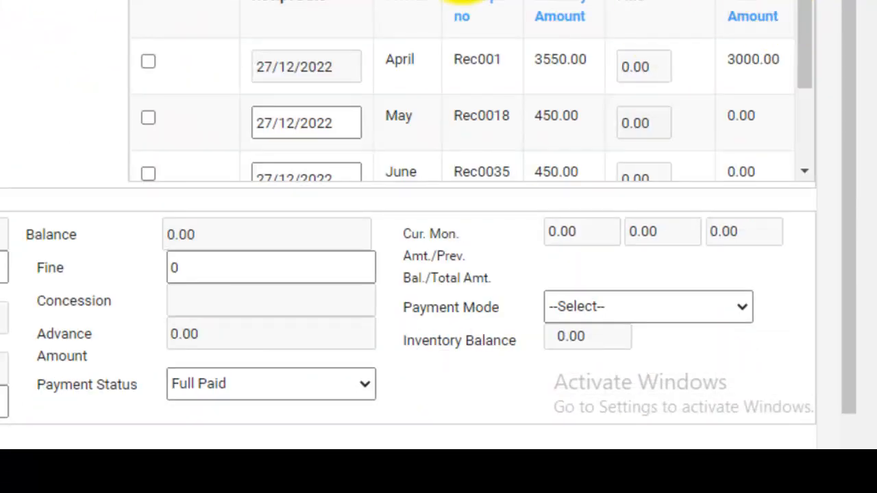
{"action": "scroll", "coordinate": [753, 47], "scroll_direction": "down", "scroll_amount": 1}
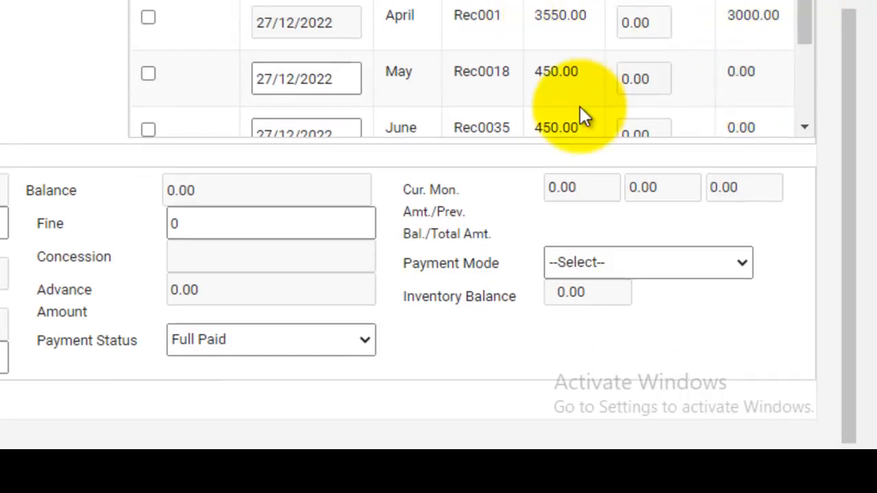
{"action": "scroll", "coordinate": [172, 22], "scroll_direction": "up", "scroll_amount": 3}
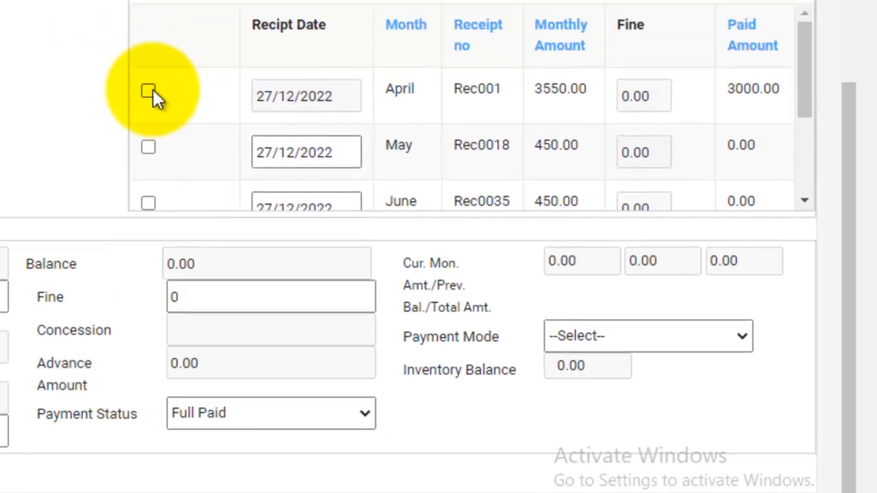
{"action": "left_click", "coordinate": [150, 19]}
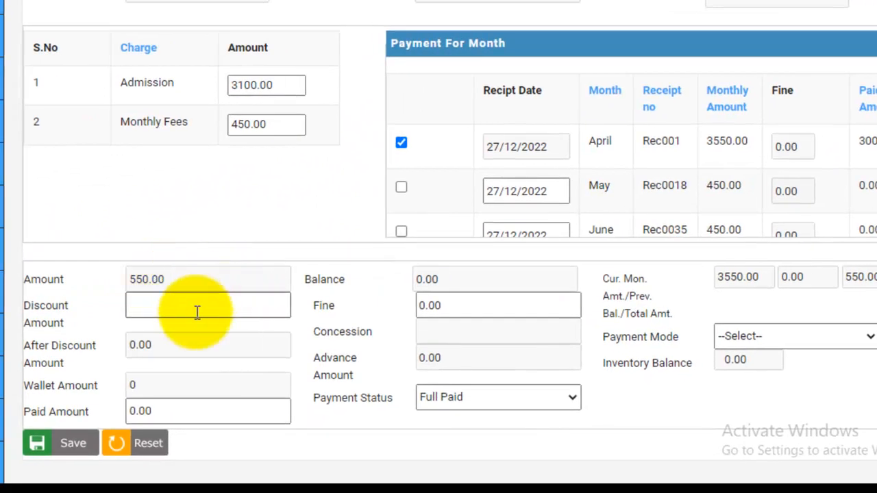
- Deposit the remaining April balance with a discount of 0 and payment mode CASH, and close the generated receipt
{"action": "left_click", "coordinate": [221, 344]}
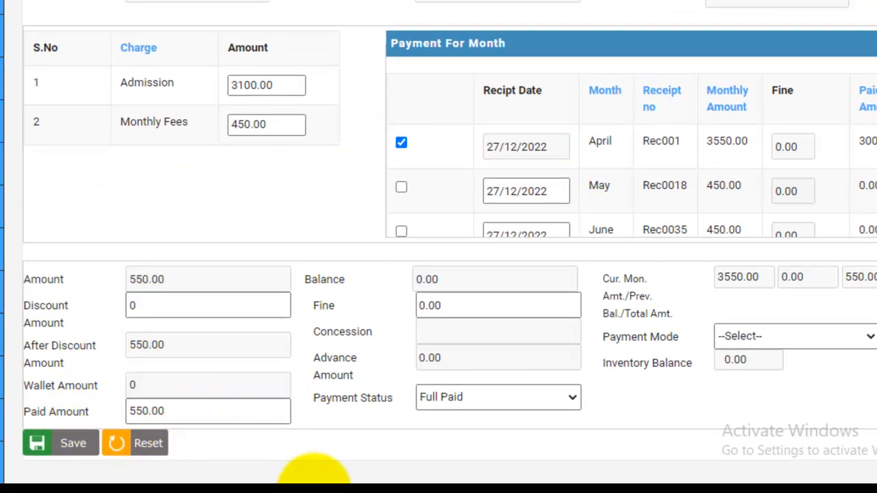
{"action": "left_click", "coordinate": [805, 342]}
{"action": "left_click", "coordinate": [790, 366]}
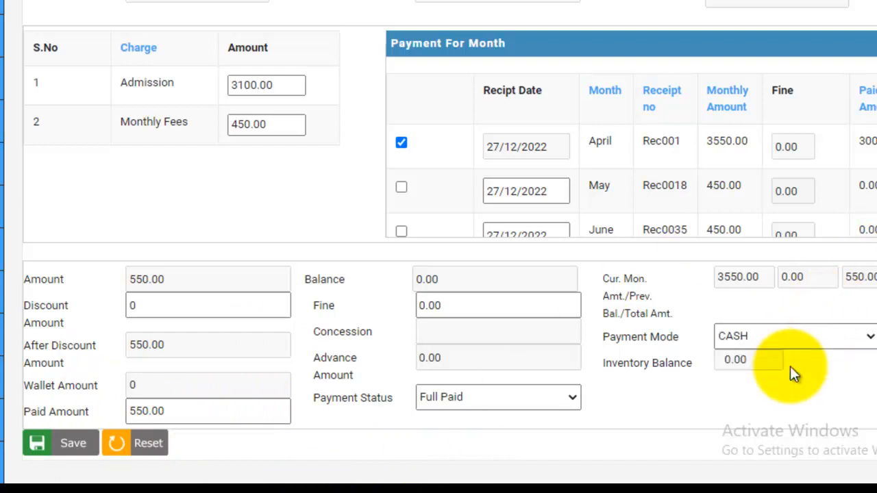
{"action": "left_click", "coordinate": [71, 454]}
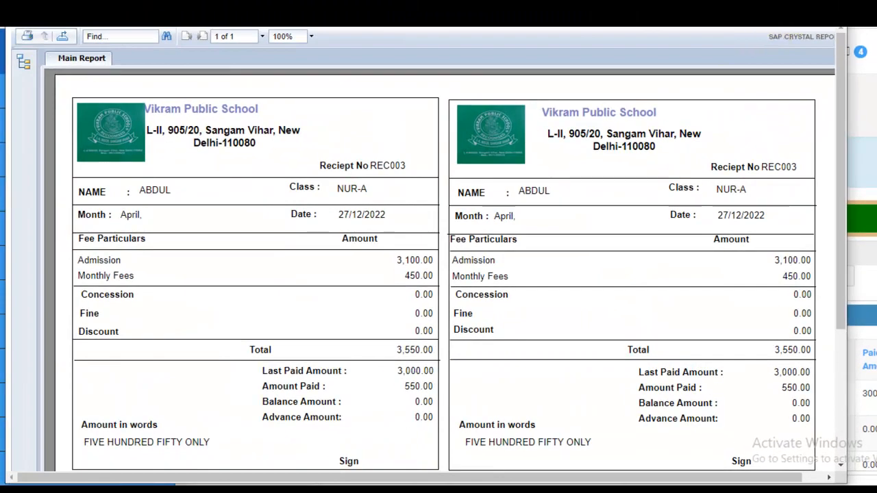
{"action": "left_click", "coordinate": [830, 8]}
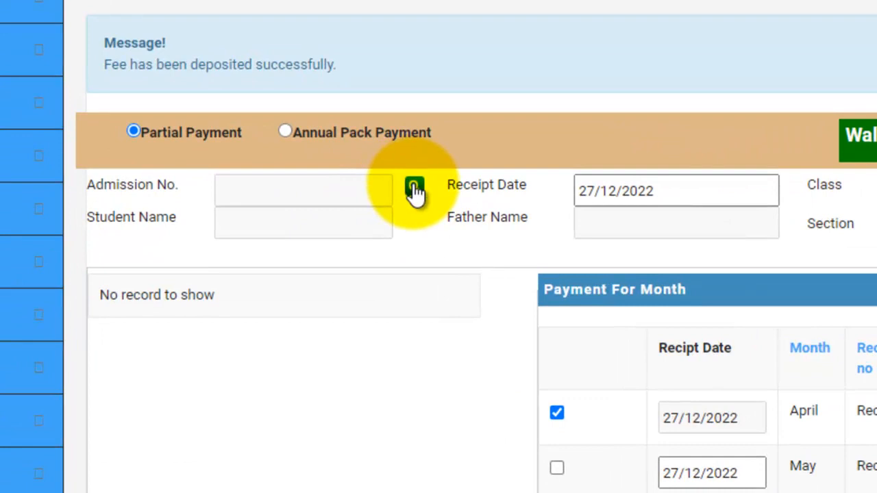
- Reload the NUR section A student with roll number 1 and select May and June for payment
{"action": "left_click", "coordinate": [415, 189]}
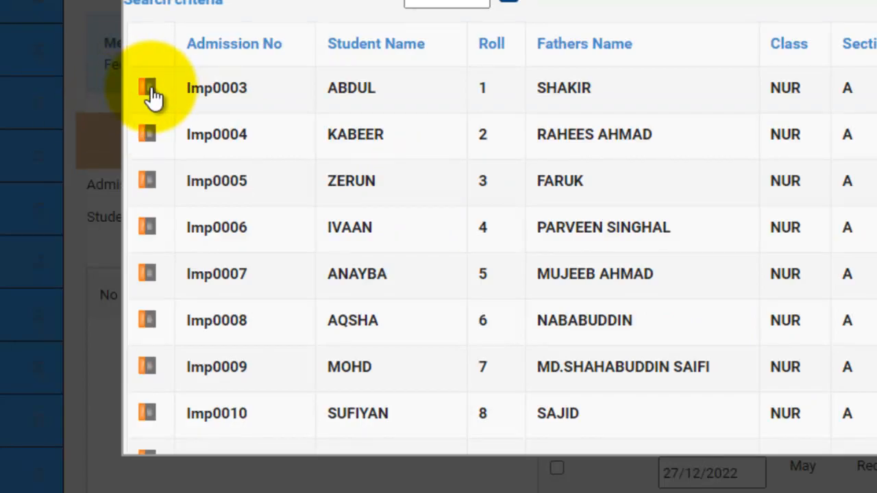
{"action": "left_click", "coordinate": [352, 88]}
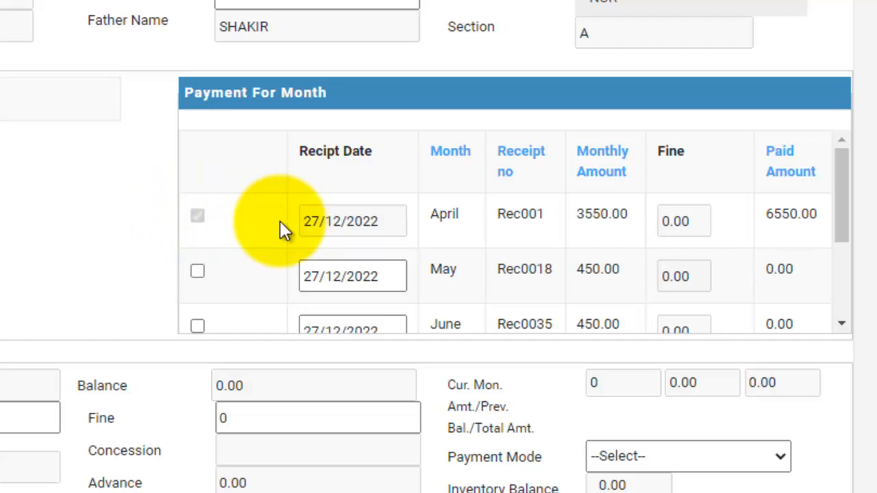
{"action": "scroll", "coordinate": [322, 218], "scroll_direction": "down", "scroll_amount": 2}
{"action": "scroll", "coordinate": [323, 218], "scroll_direction": "up", "scroll_amount": 2}
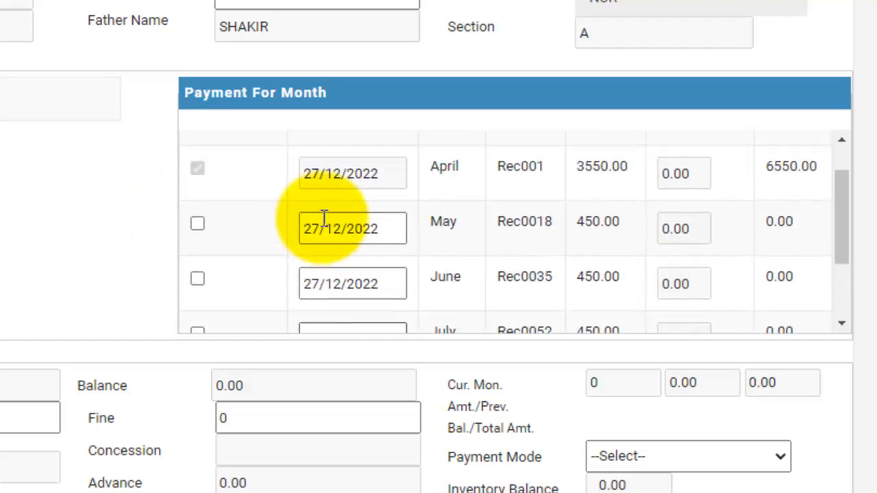
{"action": "left_click", "coordinate": [196, 226]}
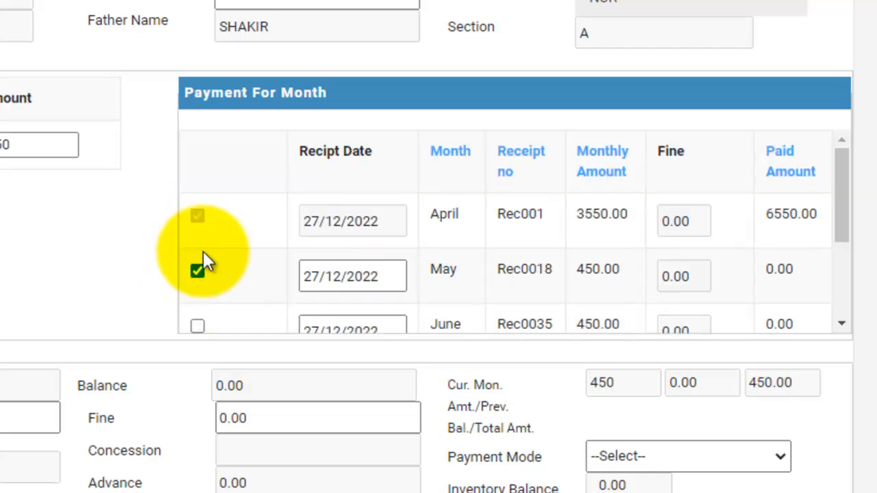
{"action": "scroll", "coordinate": [203, 264], "scroll_direction": "down", "scroll_amount": 2}
{"action": "left_click", "coordinate": [198, 219]}
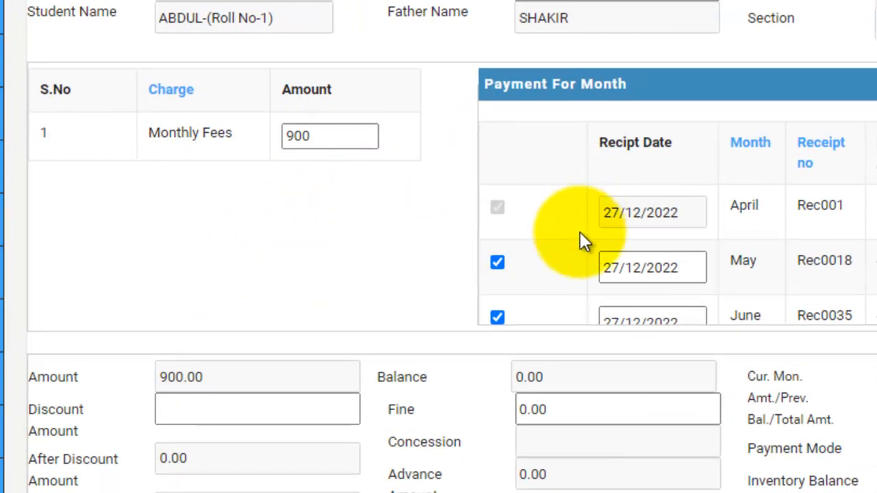
- Set the receipt date of the May payment to 04/05/2022
{"action": "scroll", "coordinate": [581, 240], "scroll_direction": "down", "scroll_amount": 1}
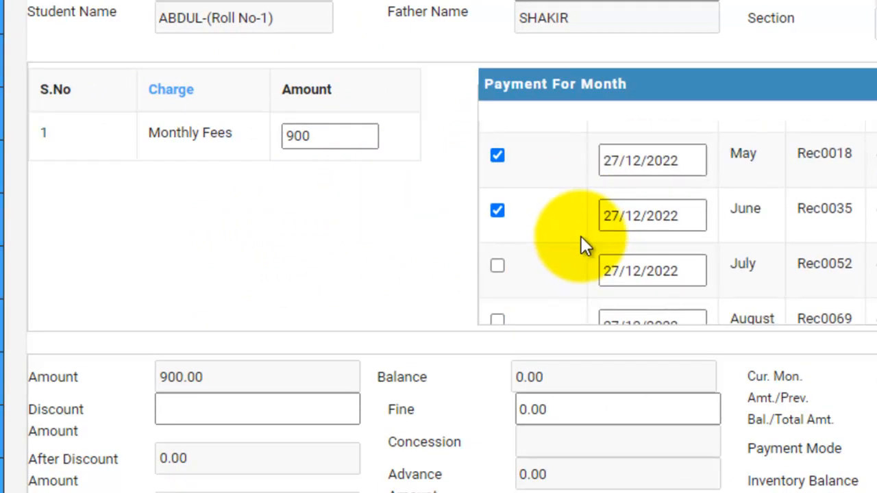
{"action": "left_click", "coordinate": [648, 159]}
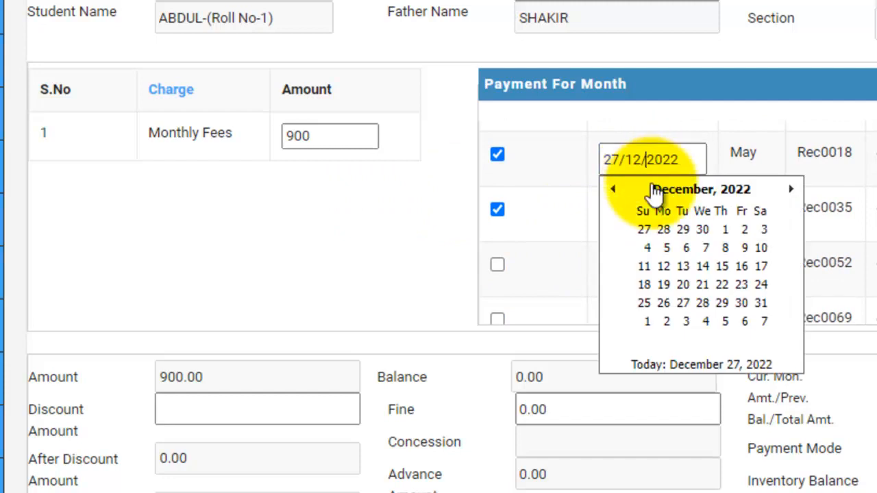
{"action": "left_click", "coordinate": [612, 188]}
{"action": "left_click", "coordinate": [612, 188]}
{"action": "left_click", "coordinate": [611, 188]}
{"action": "left_click", "coordinate": [611, 187]}
{"action": "left_click", "coordinate": [612, 188]}
{"action": "left_click", "coordinate": [612, 187]}
{"action": "left_click", "coordinate": [611, 187]}
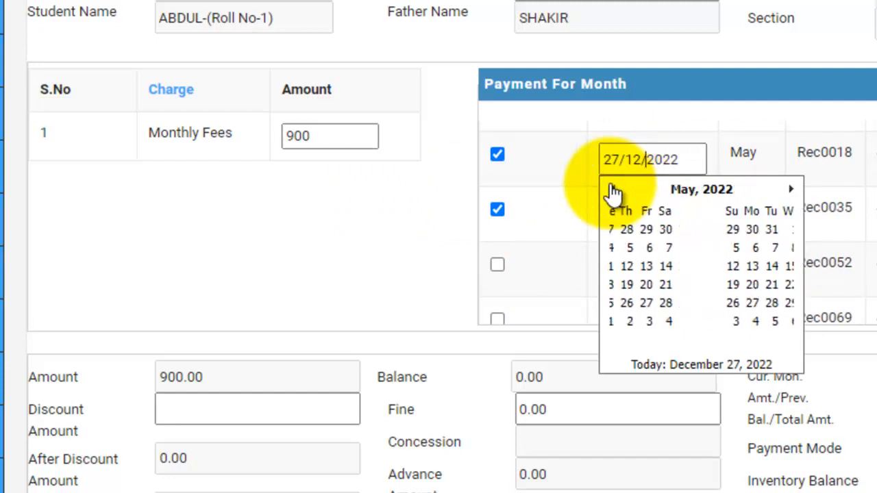
{"action": "left_click", "coordinate": [705, 248]}
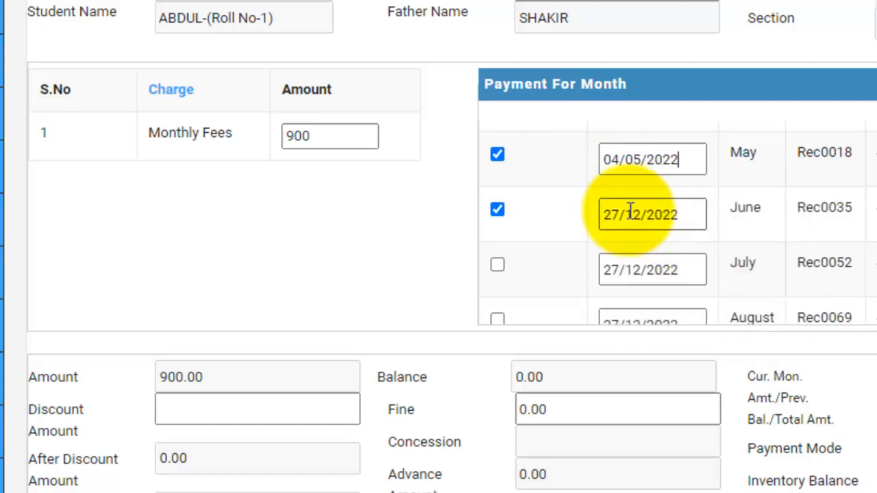
{"action": "scroll", "coordinate": [580, 246], "scroll_direction": "up", "scroll_amount": 2}
{"action": "scroll", "coordinate": [612, 196], "scroll_direction": "down", "scroll_amount": 3}
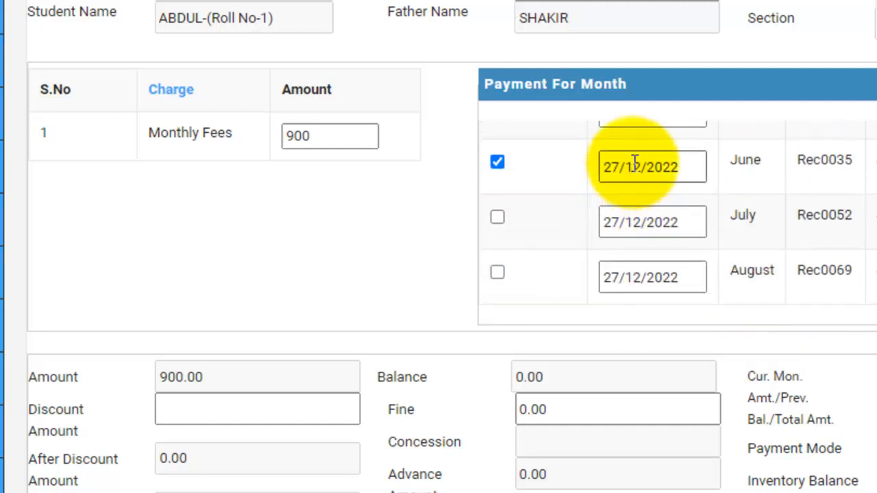
- Set the receipt date of the June payment to 03/06/2022
{"action": "left_click", "coordinate": [637, 171]}
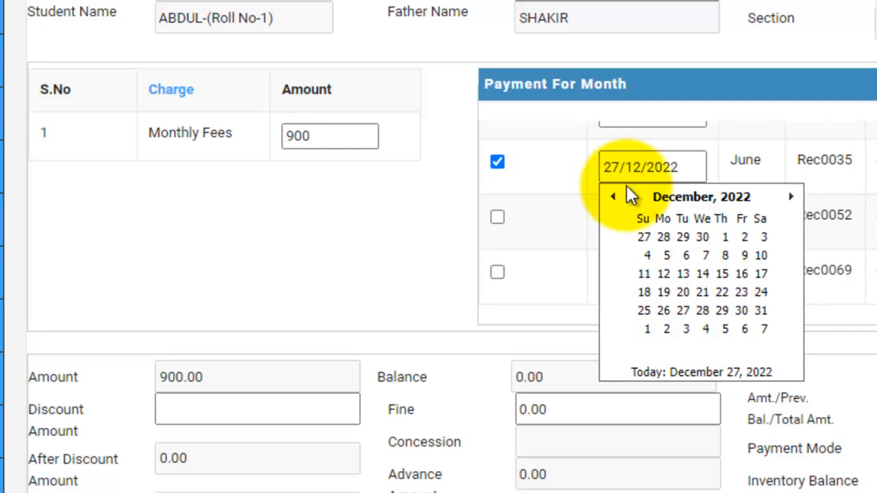
{"action": "left_click", "coordinate": [618, 197]}
{"action": "left_click", "coordinate": [618, 197]}
{"action": "left_click", "coordinate": [619, 197]}
{"action": "left_click", "coordinate": [619, 197]}
{"action": "left_click", "coordinate": [619, 197]}
{"action": "left_click", "coordinate": [619, 197]}
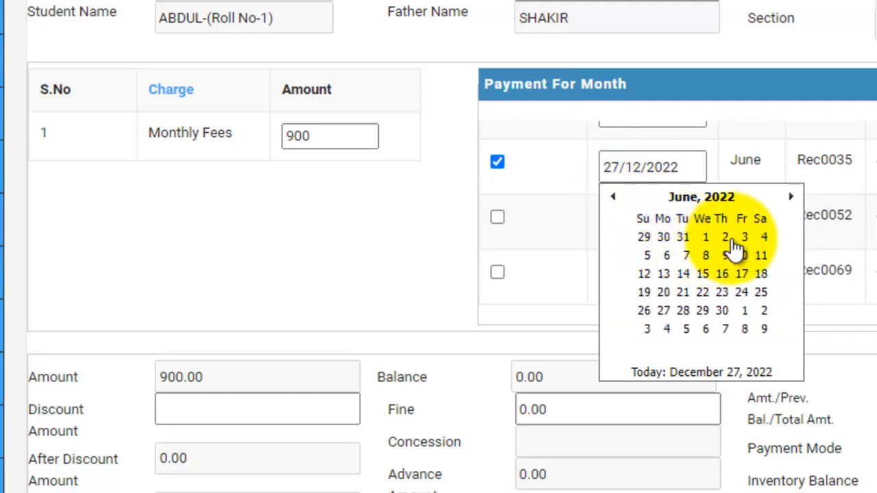
{"action": "left_click", "coordinate": [743, 241]}
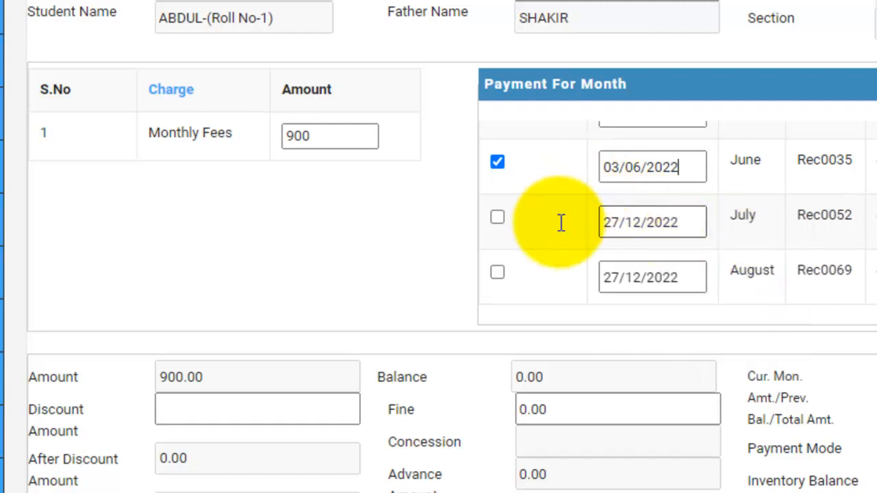
- Deposit the May and June fees with a discount of 0 and payment mode UPI, and check the months on the receipt
{"action": "left_click", "coordinate": [259, 409]}
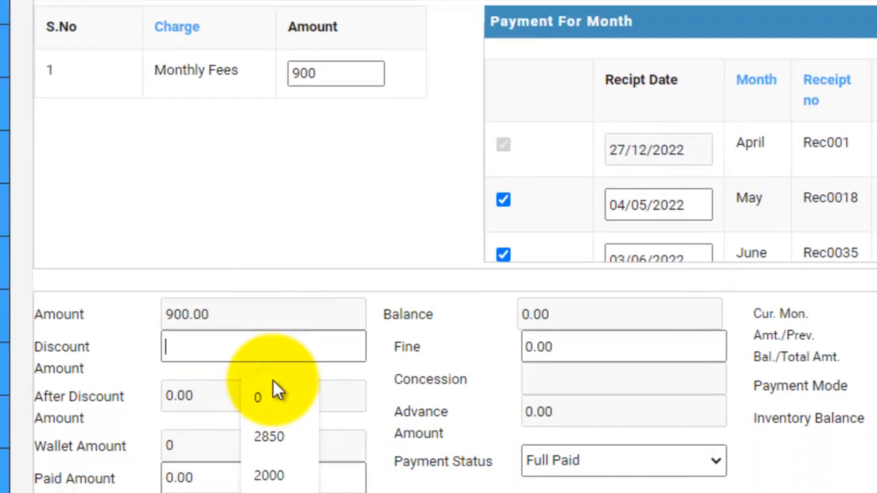
{"action": "left_click", "coordinate": [272, 457]}
{"action": "left_click", "coordinate": [305, 206]}
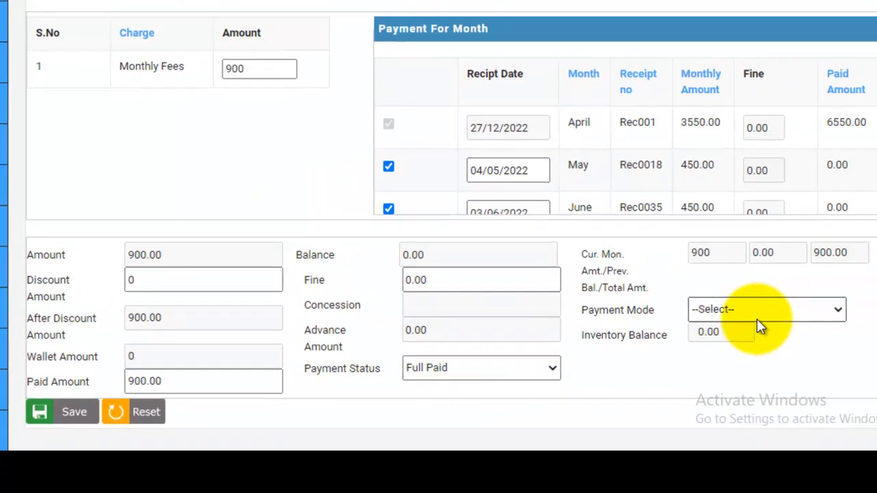
{"action": "left_click", "coordinate": [756, 313]}
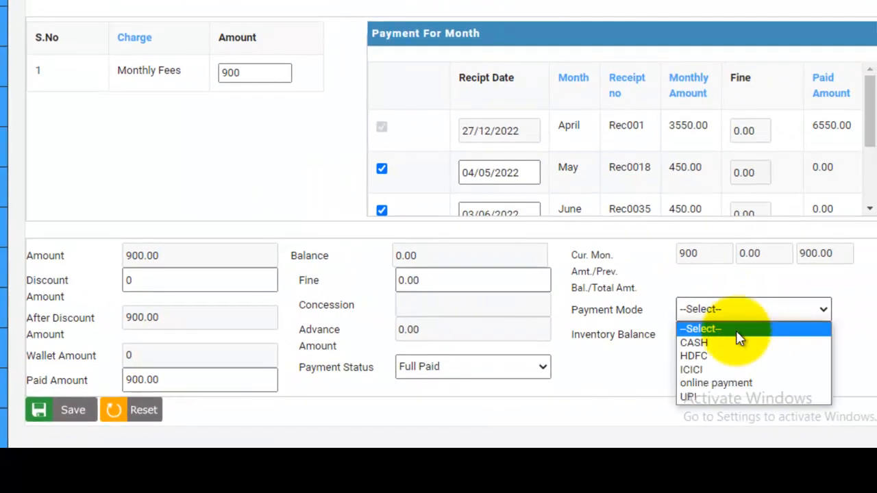
{"action": "left_click", "coordinate": [720, 394]}
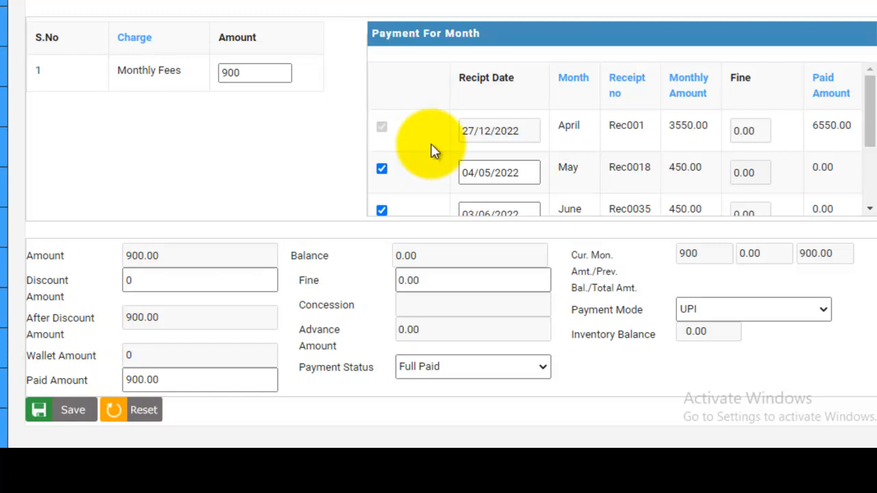
{"action": "scroll", "coordinate": [767, 111], "scroll_direction": "down", "scroll_amount": 2}
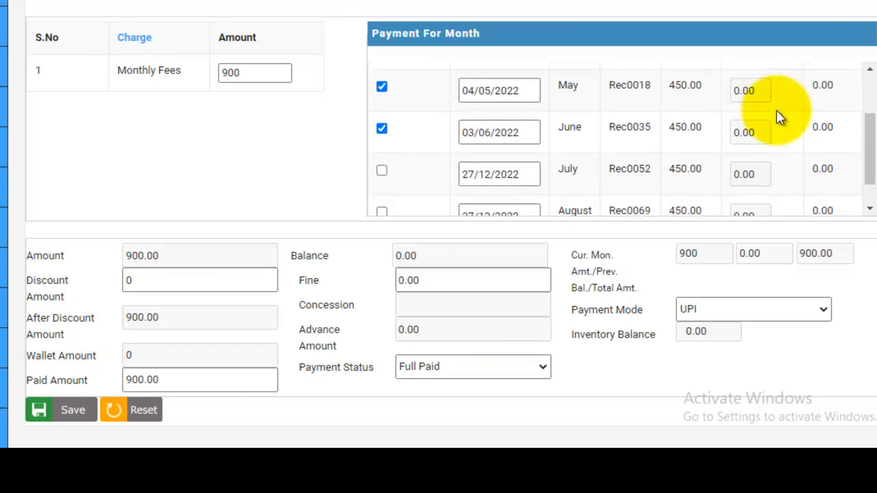
{"action": "scroll", "coordinate": [539, 140], "scroll_direction": "up", "scroll_amount": 2}
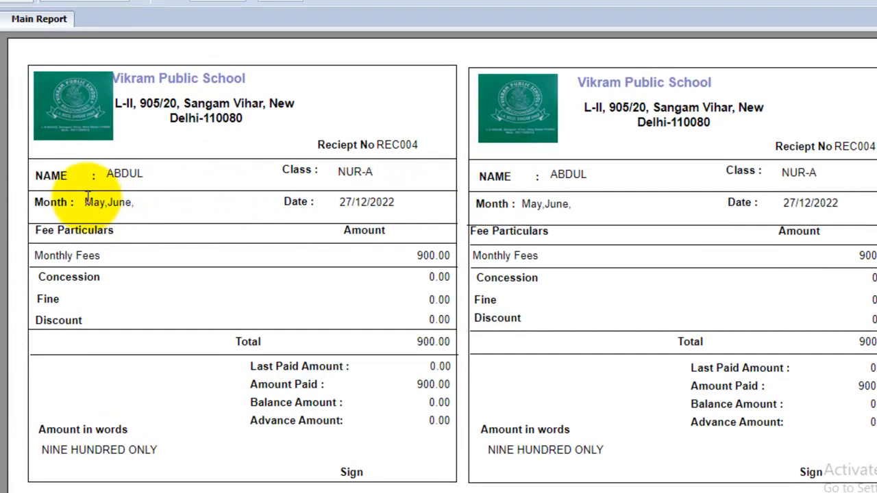
{"action": "left_click_drag", "start_coordinate": [86, 202], "coordinate": [133, 205]}
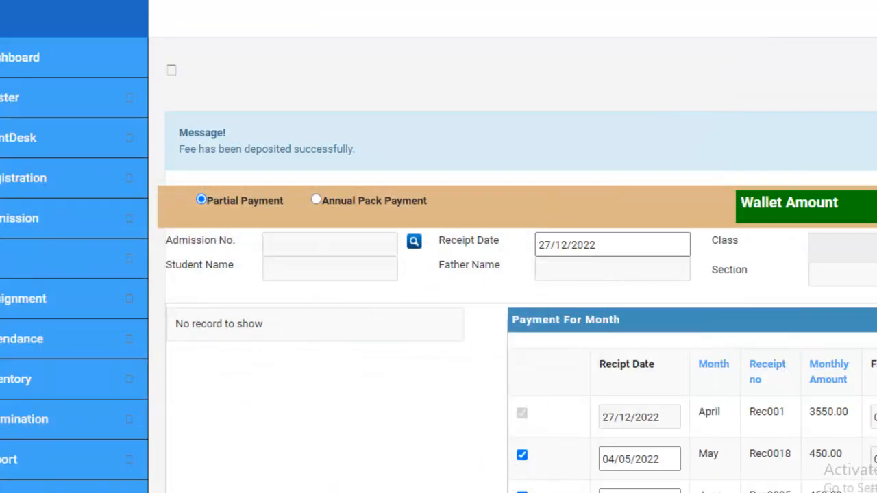
- Examine the inventory balance on the fee deposit form and the Stock OutWard Details page
{"action": "scroll", "coordinate": [354, 324], "scroll_direction": "down", "scroll_amount": 3}
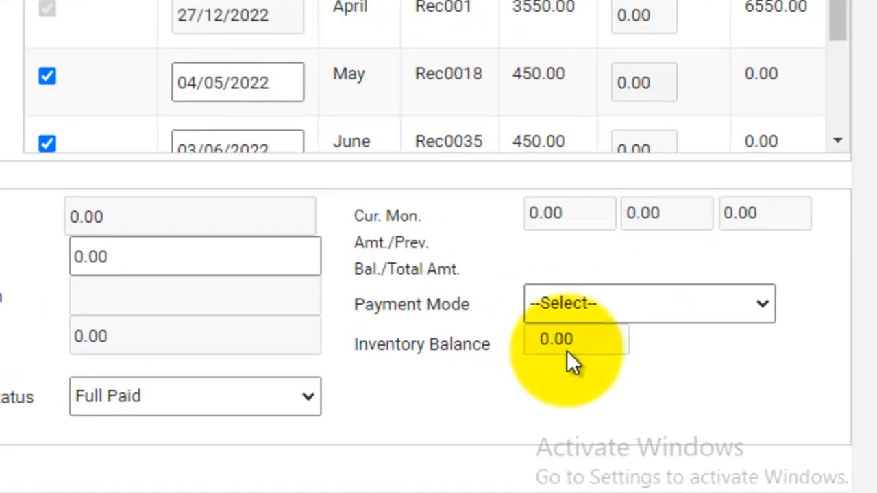
{"action": "left_click_drag", "start_coordinate": [569, 339], "coordinate": [536, 341]}
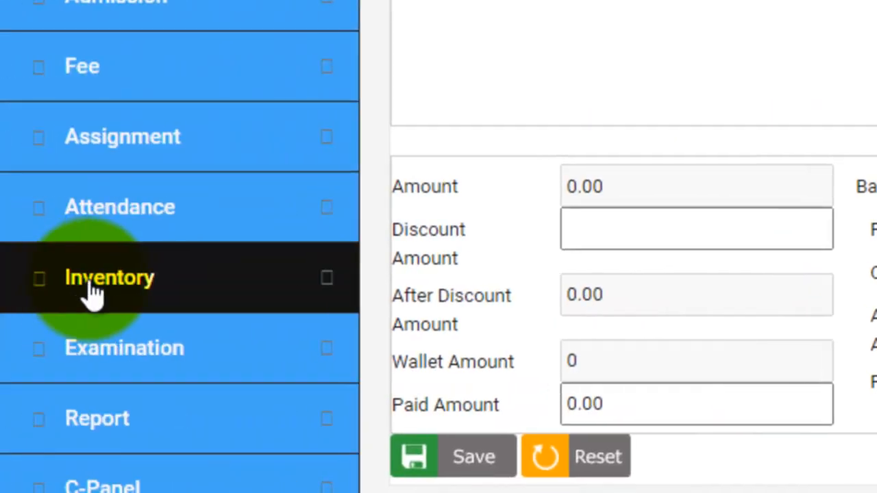
{"action": "left_click", "coordinate": [93, 291]}
{"action": "scroll", "coordinate": [96, 298], "scroll_direction": "down", "scroll_amount": 10}
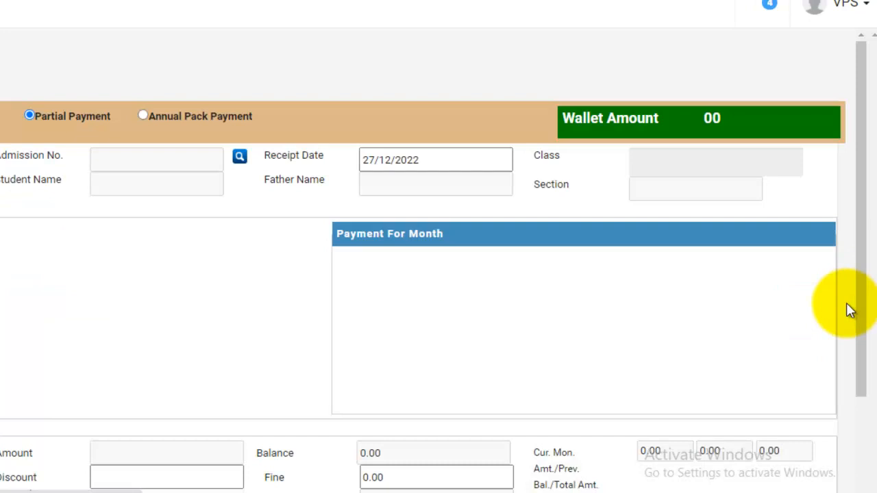
{"action": "scroll", "coordinate": [782, 401], "scroll_direction": "down", "scroll_amount": 2}
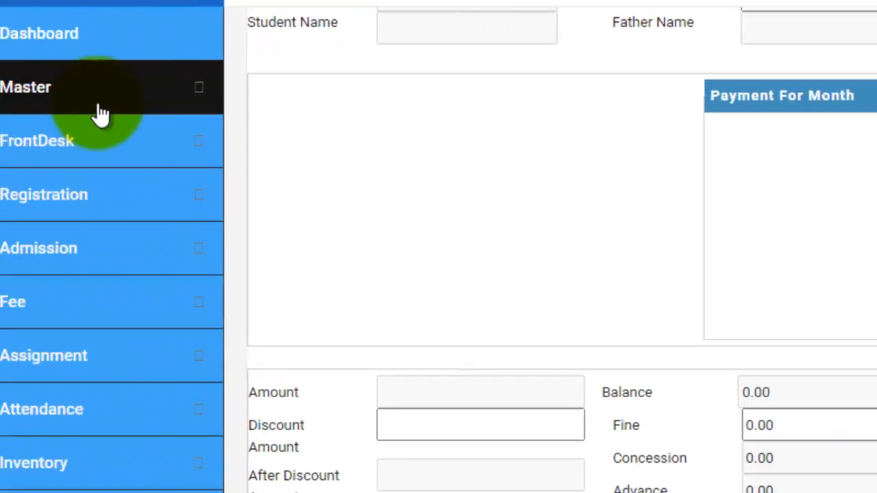
- Open the Fine master to examine the monthly late fee periods and the fine per day
{"action": "left_click", "coordinate": [160, 107]}
{"action": "scroll", "coordinate": [171, 274], "scroll_direction": "down", "scroll_amount": 7}
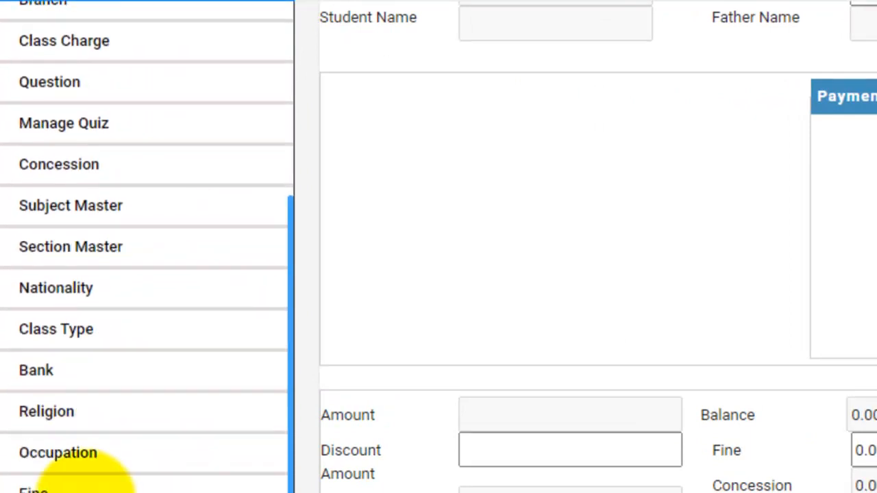
{"action": "left_click", "coordinate": [43, 437]}
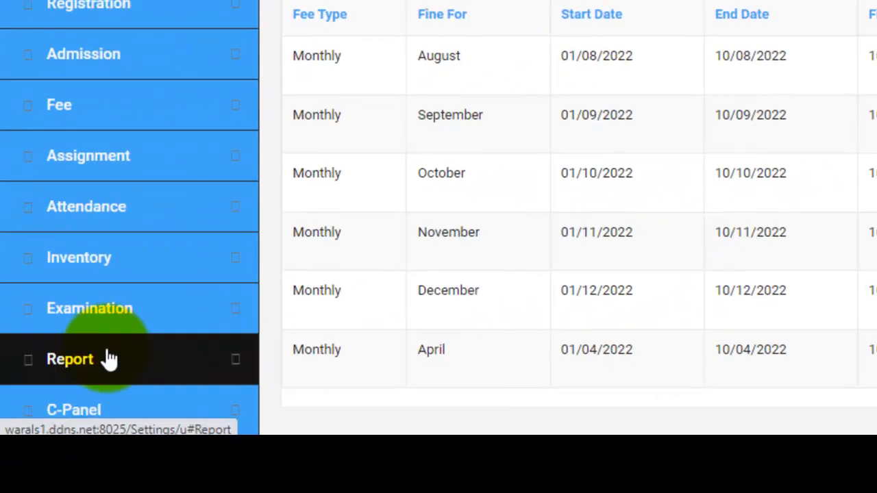
- Open the Fee Deposit Report and set its filters to all classes and all sections, with NUR chosen as the class
{"action": "left_click", "coordinate": [110, 358]}
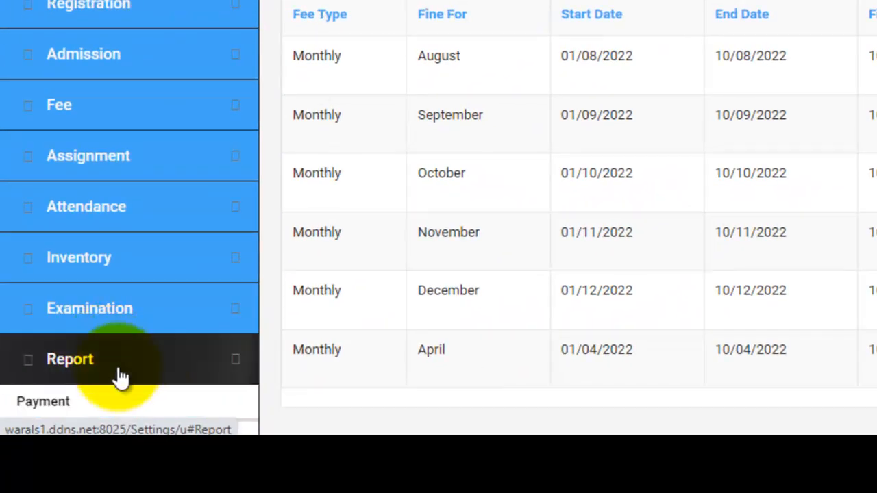
{"action": "left_click", "coordinate": [69, 220]}
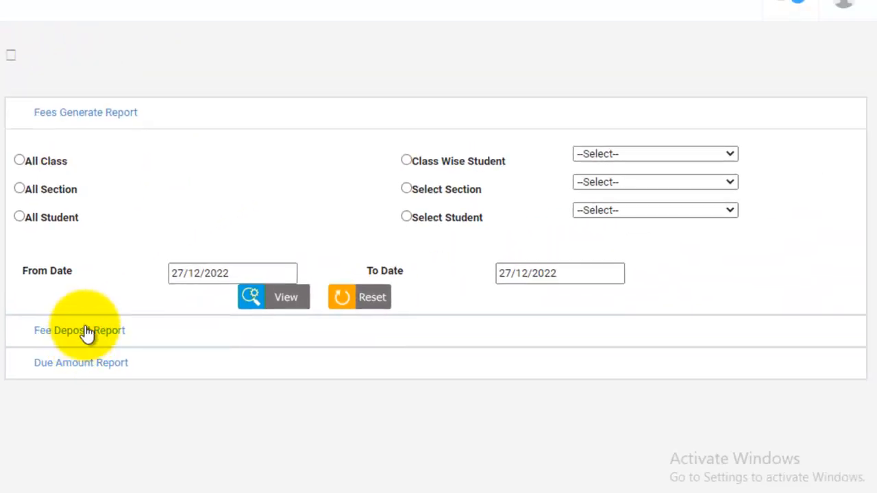
{"action": "left_click", "coordinate": [87, 331]}
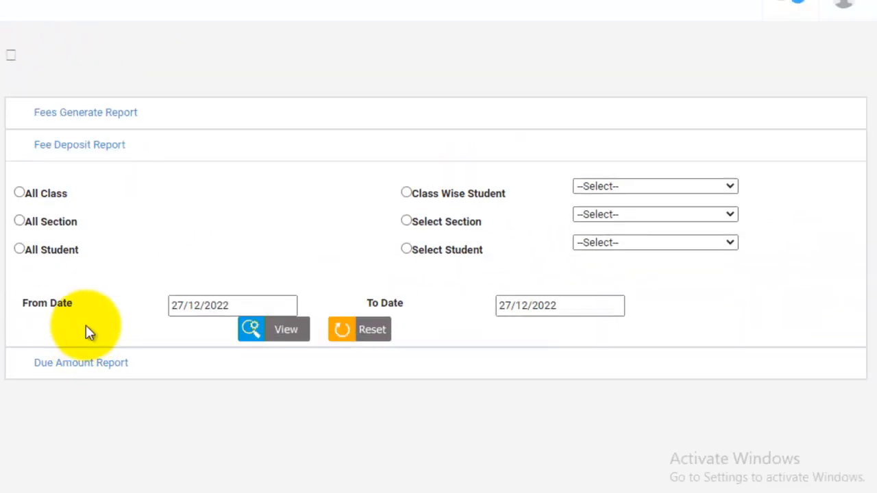
{"action": "left_click", "coordinate": [20, 220]}
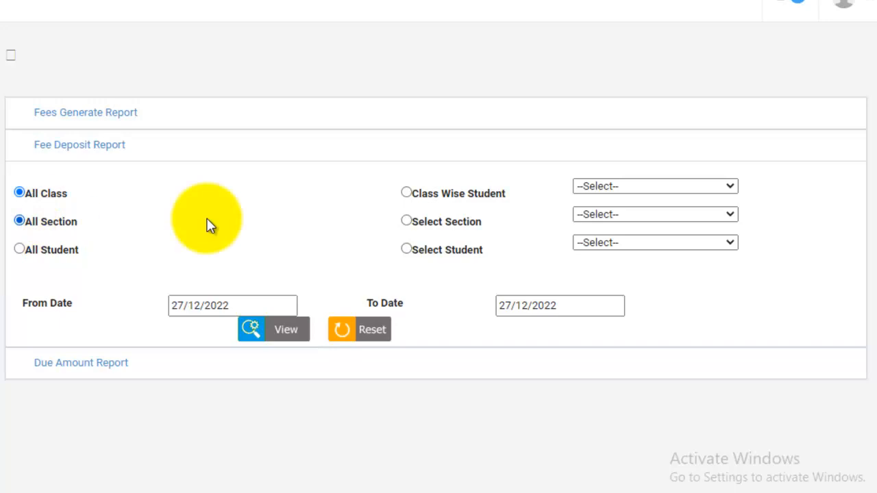
{"action": "left_click", "coordinate": [634, 185]}
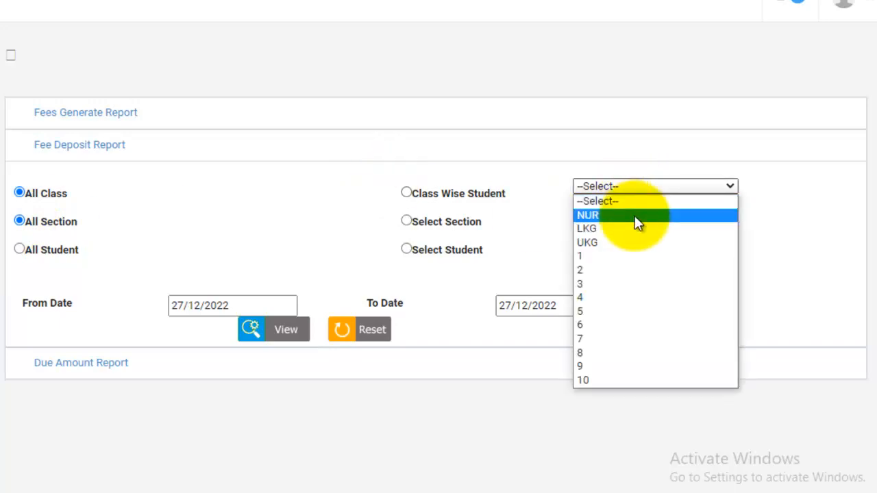
{"action": "left_click", "coordinate": [637, 217]}
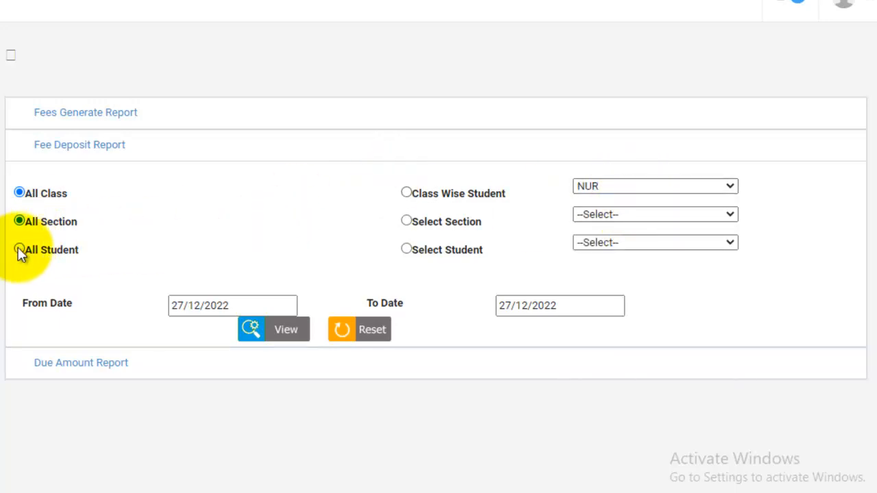
- Include all students, view the fee deposit report for 27/12/2022, and close it
{"action": "left_click", "coordinate": [213, 306]}
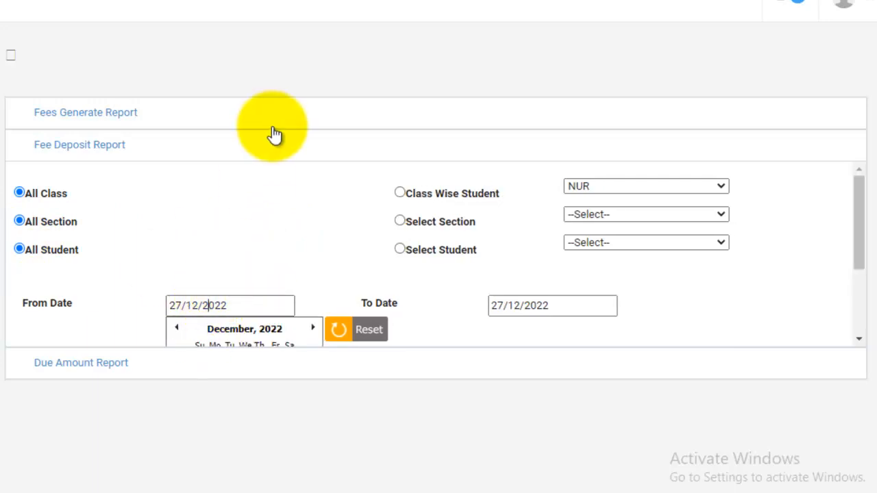
{"action": "scroll", "coordinate": [246, 252], "scroll_direction": "down", "scroll_amount": 1}
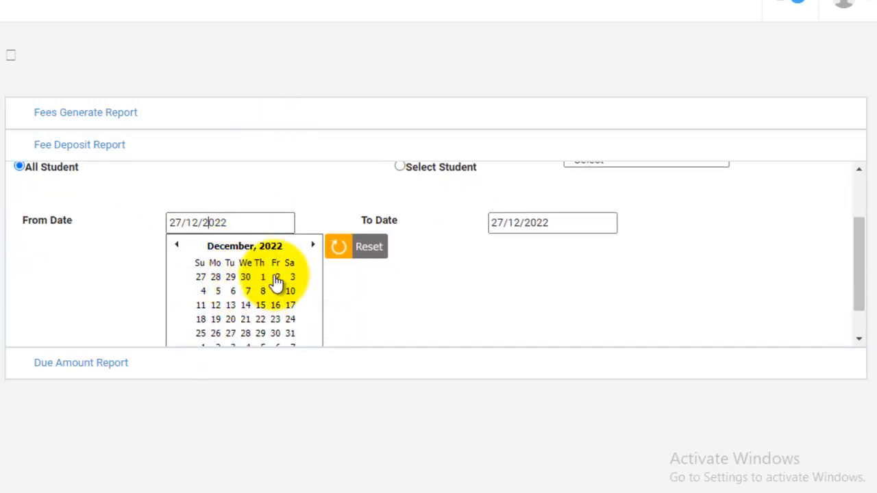
{"action": "left_click", "coordinate": [361, 269]}
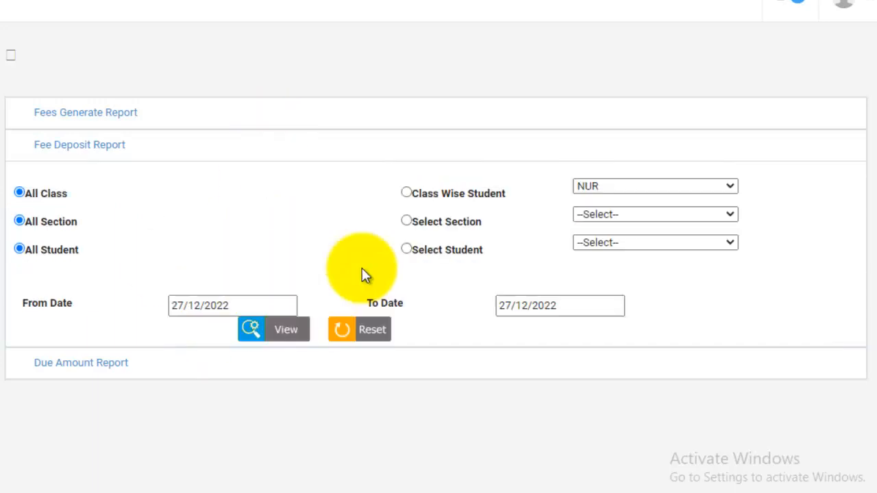
{"action": "left_click", "coordinate": [278, 330]}
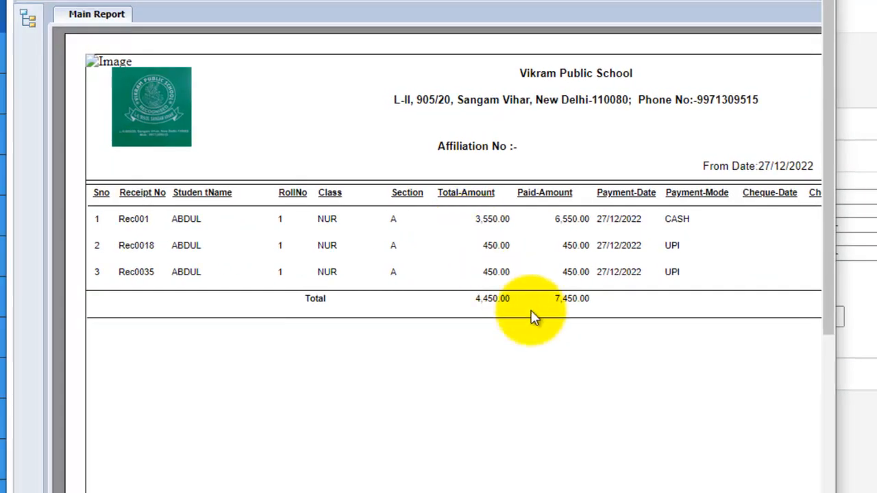
{"action": "left_click", "coordinate": [813, 0]}
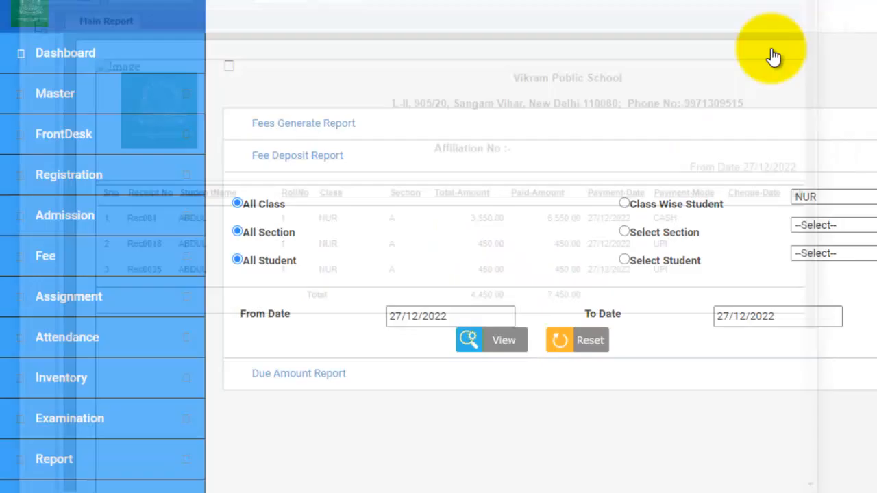
{"action": "left_click", "coordinate": [286, 310]}
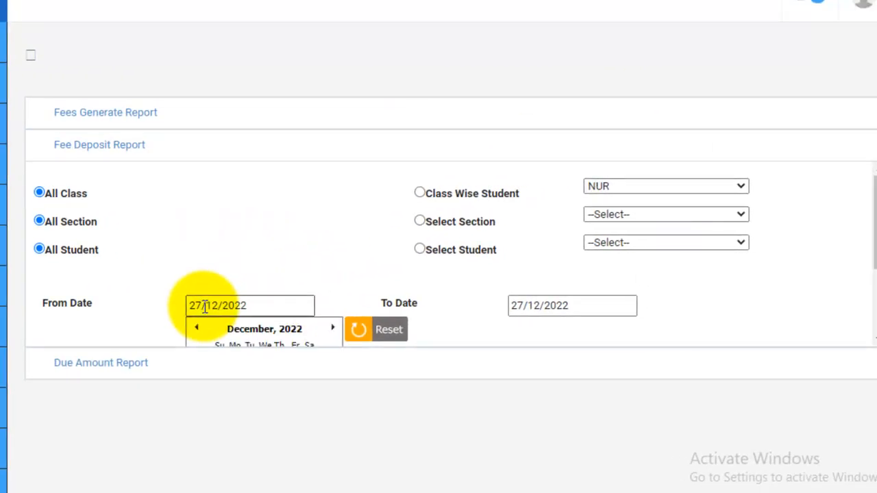
{"action": "scroll", "coordinate": [306, 276], "scroll_direction": "down", "scroll_amount": 2}
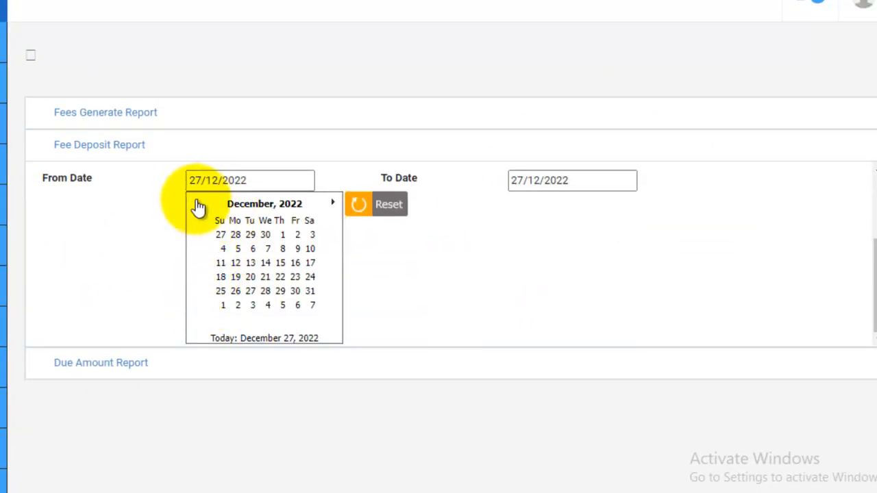
{"action": "scroll", "coordinate": [613, 312], "scroll_direction": "up", "scroll_amount": 2}
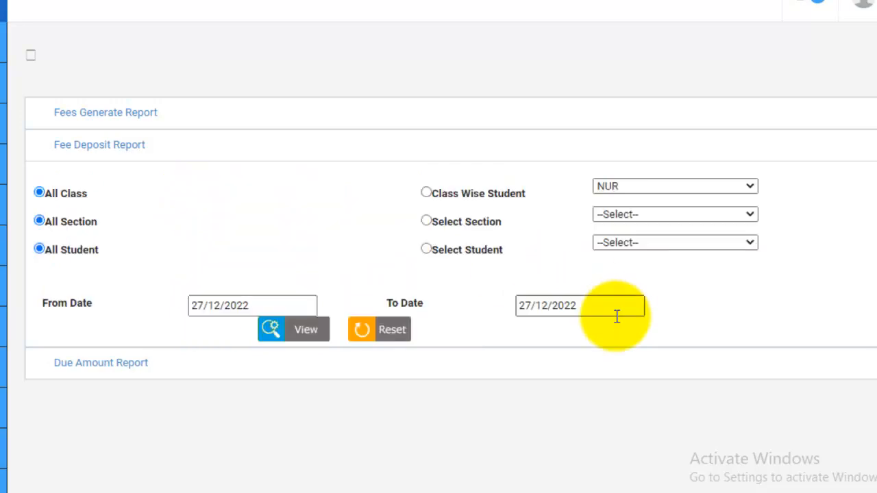
- Open the Due Amount Report and set its filters to all months and class-wise students
{"action": "left_click", "coordinate": [152, 368]}
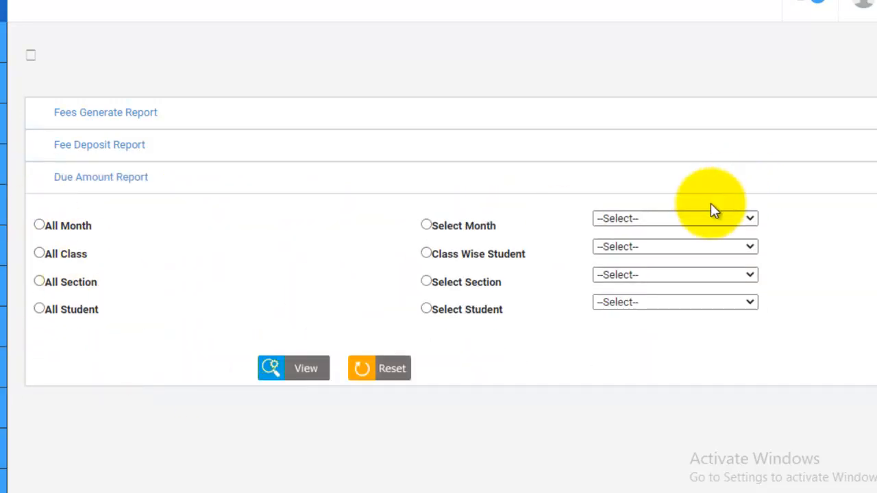
{"action": "left_click", "coordinate": [683, 220]}
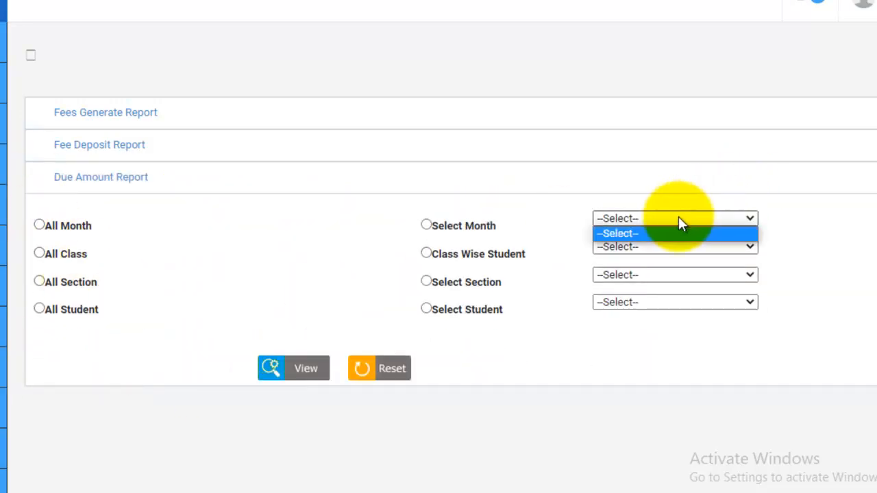
{"action": "left_click", "coordinate": [428, 225]}
{"action": "left_click", "coordinate": [717, 218]}
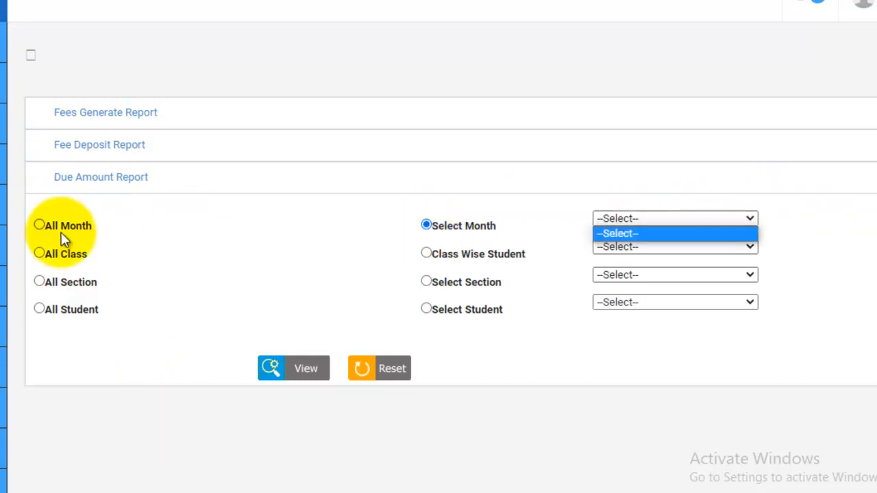
{"action": "left_click", "coordinate": [40, 226]}
{"action": "left_click", "coordinate": [39, 252]}
{"action": "left_click", "coordinate": [487, 254]}
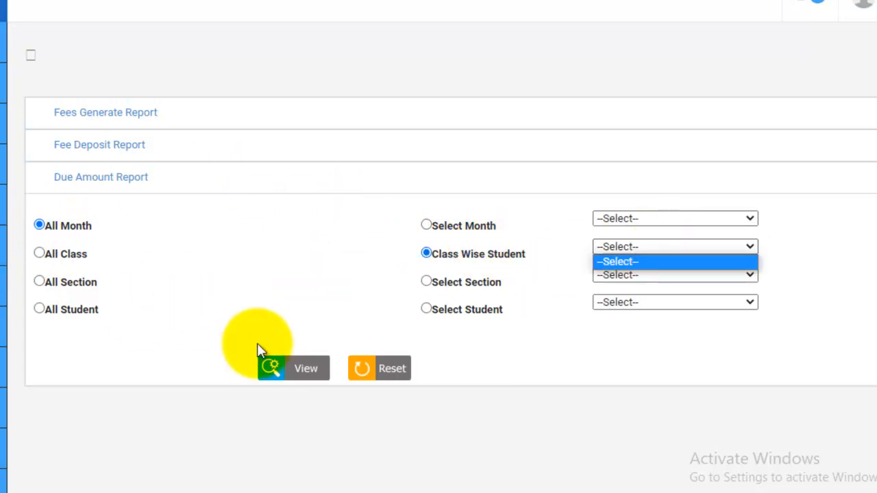
{"action": "left_click", "coordinate": [297, 231]}
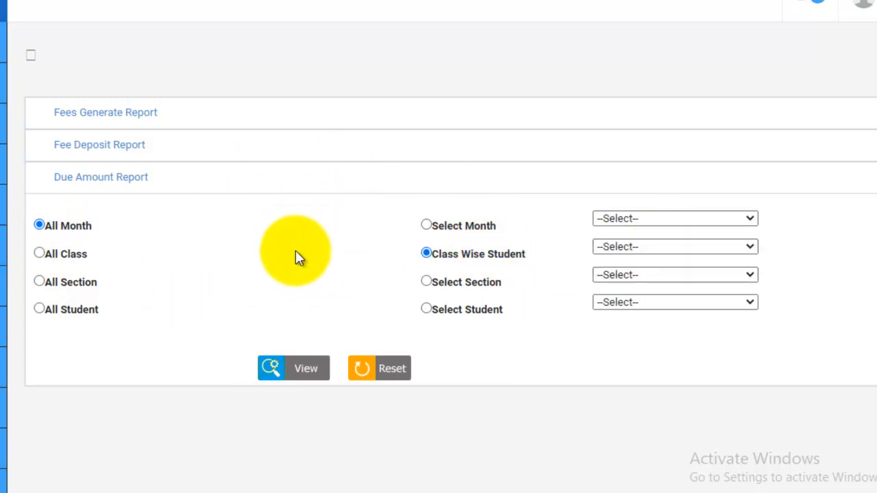